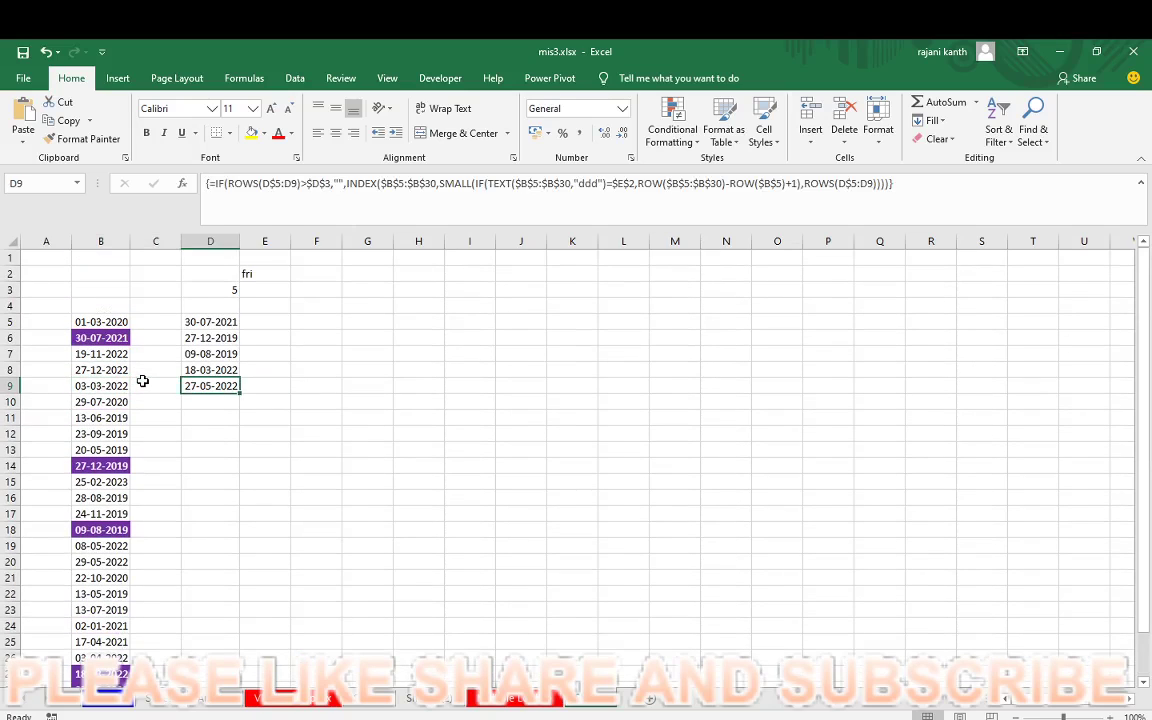
Step: Move to cell G5 and discard a mistyped entry there
{"action": "key", "text": "ctrl+Down"}
{"action": "key", "text": "ctrl+Up"}
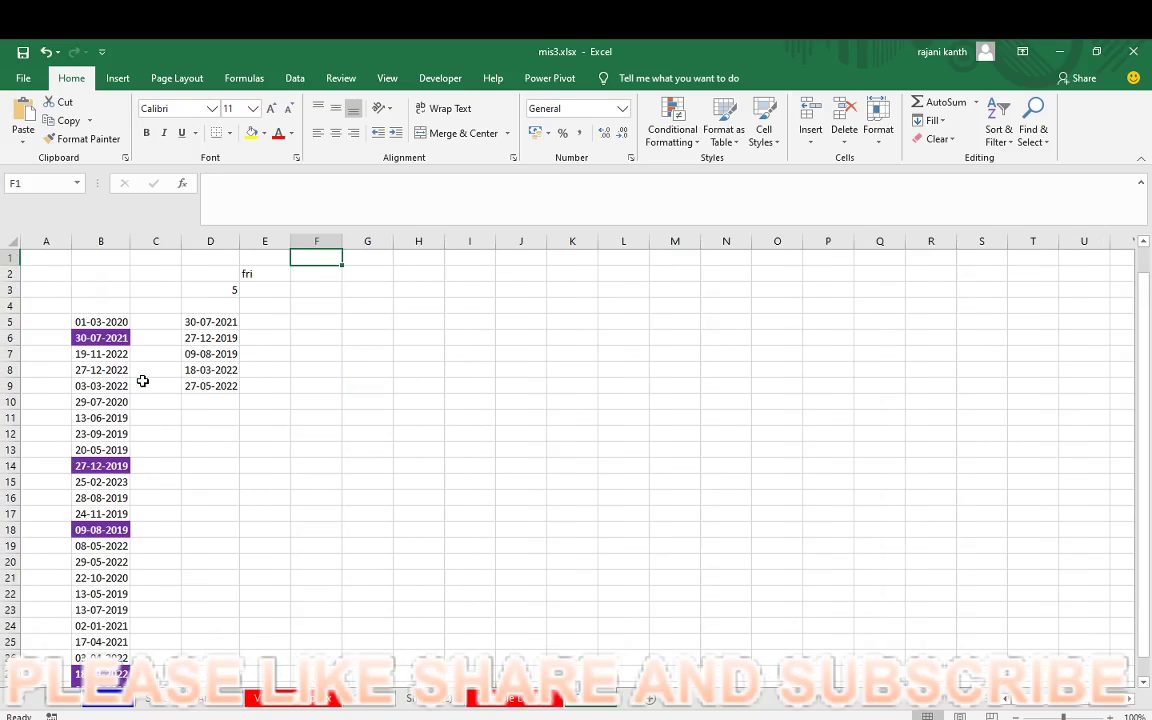
{"action": "key", "text": "Right"}
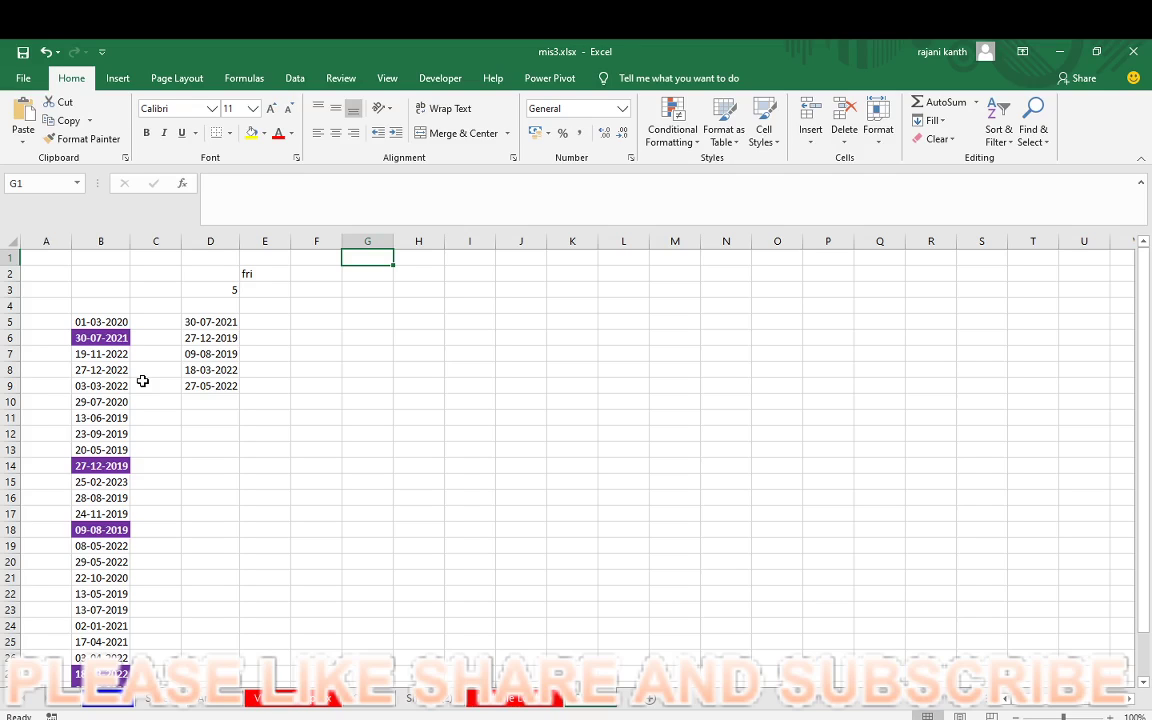
{"action": "key", "text": "Down"}
{"action": "key", "text": "Down"}
{"action": "key", "text": "Down"}
{"action": "key", "text": "Down"}
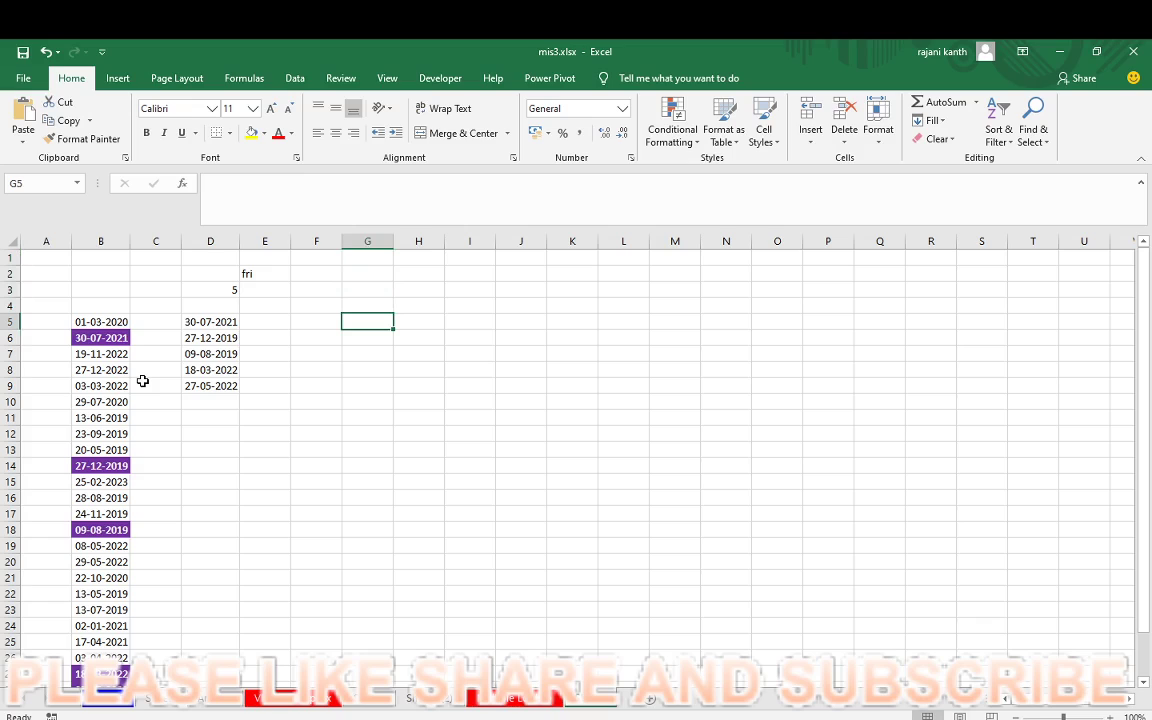
{"action": "type", "text": "all"}
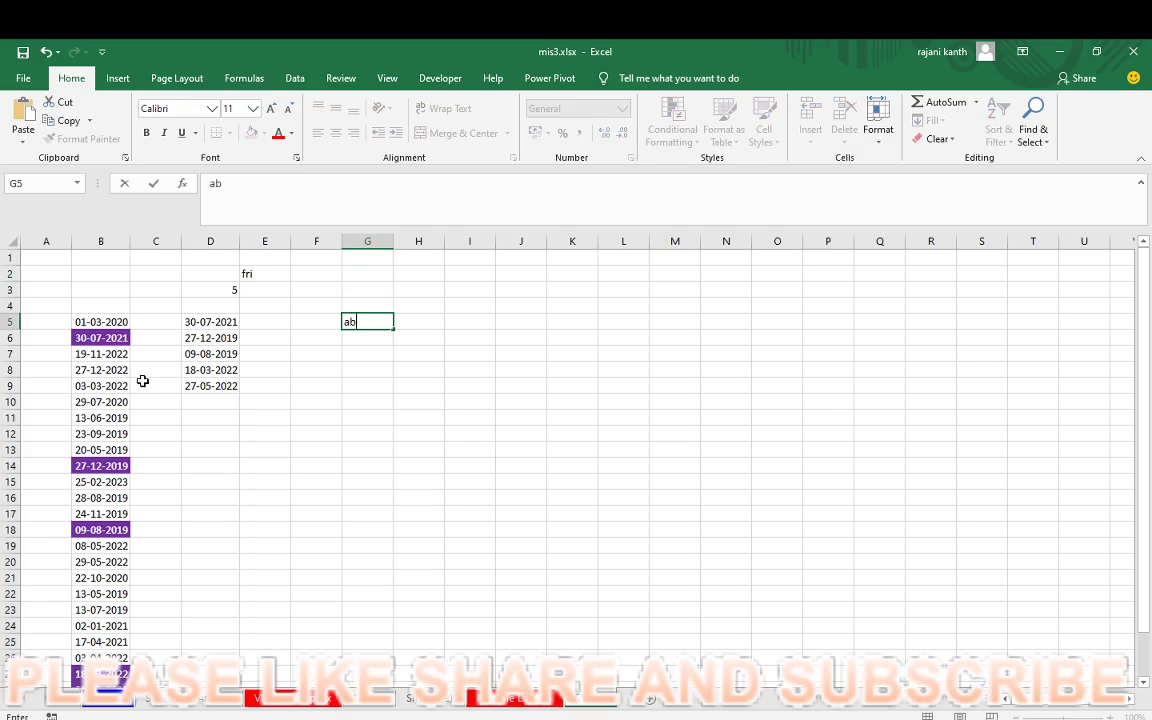
{"action": "key", "text": "BackSpace"}
{"action": "key", "text": "BackSpace"}
{"action": "key", "text": "BackSpace"}
{"action": "key", "text": "Escape"}
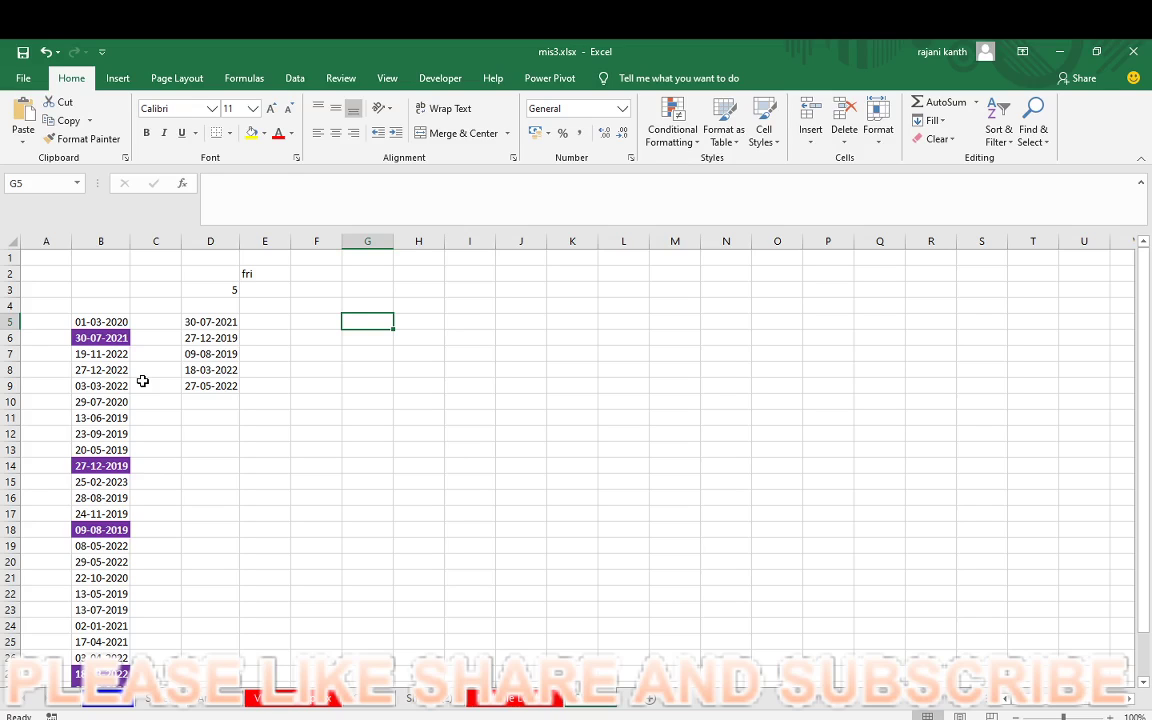
Step: Enter abc in G5 and auto-fill the custom list (def, ghi, … guru) down to G18
{"action": "type", "text": "abc"}
{"action": "key", "text": "ctrl+Return"}
{"action": "left_click_drag", "start_coordinate": [394, 331], "coordinate": [396, 537]}
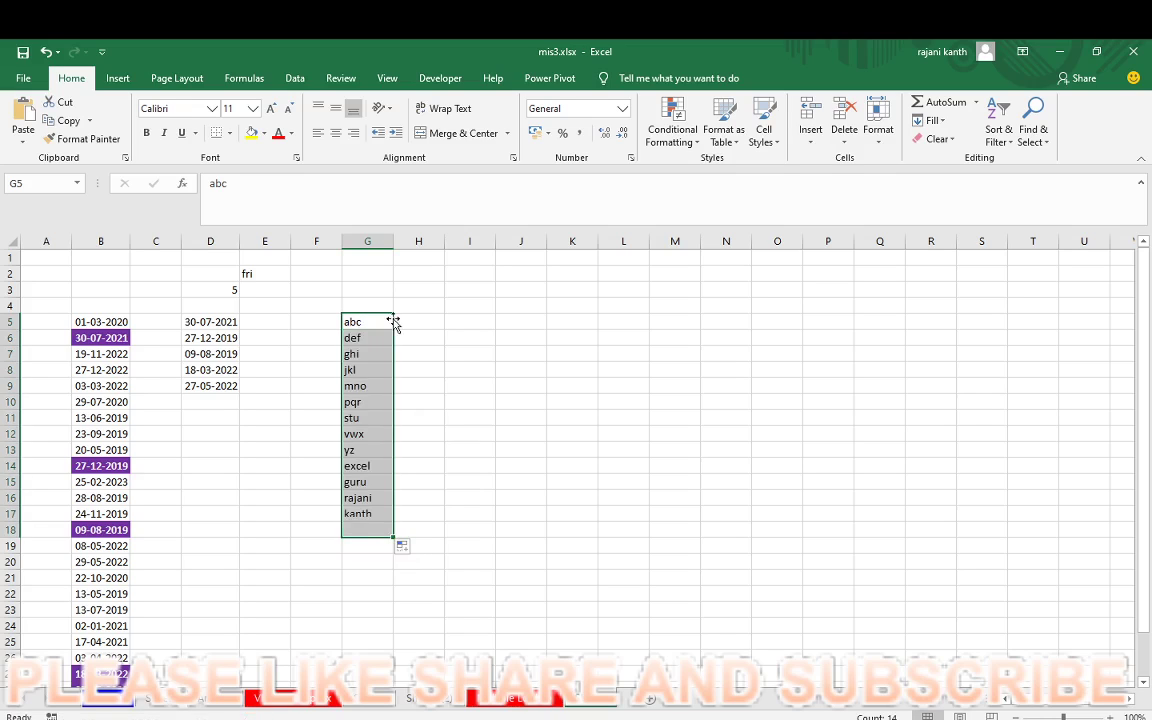
{"action": "left_click", "coordinate": [362, 337]}
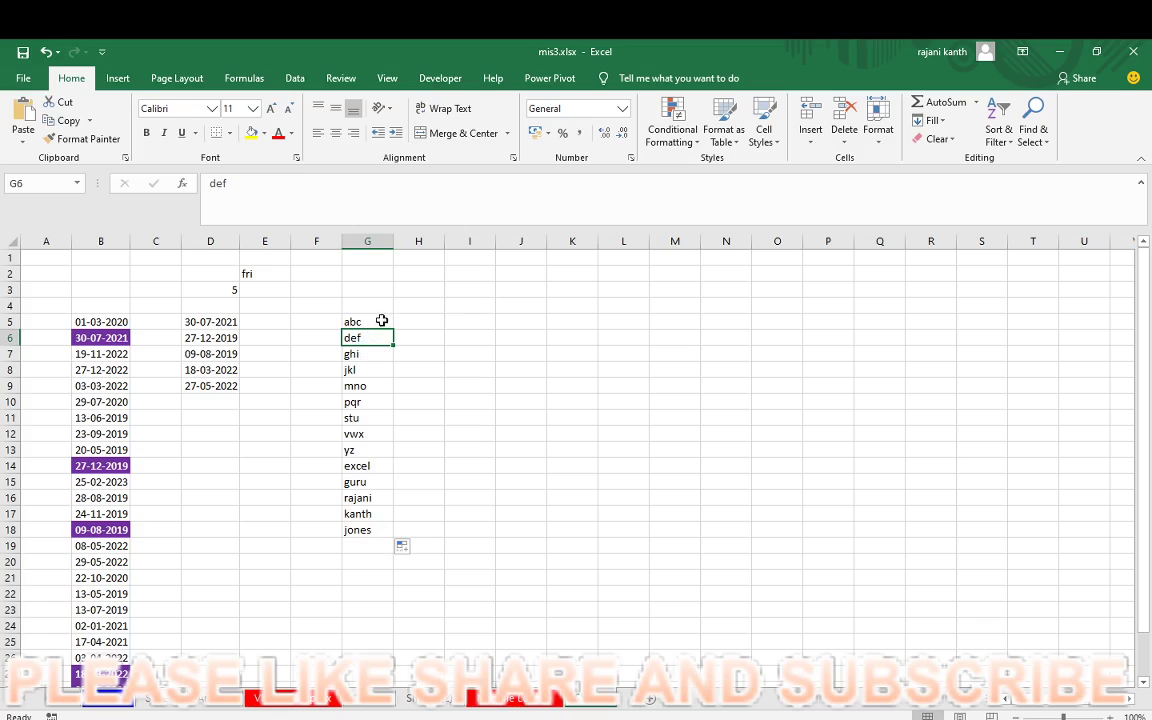
Step: Enter =LEN(G5) in H5 and copy it down through H18
{"action": "left_click", "coordinate": [417, 323]}
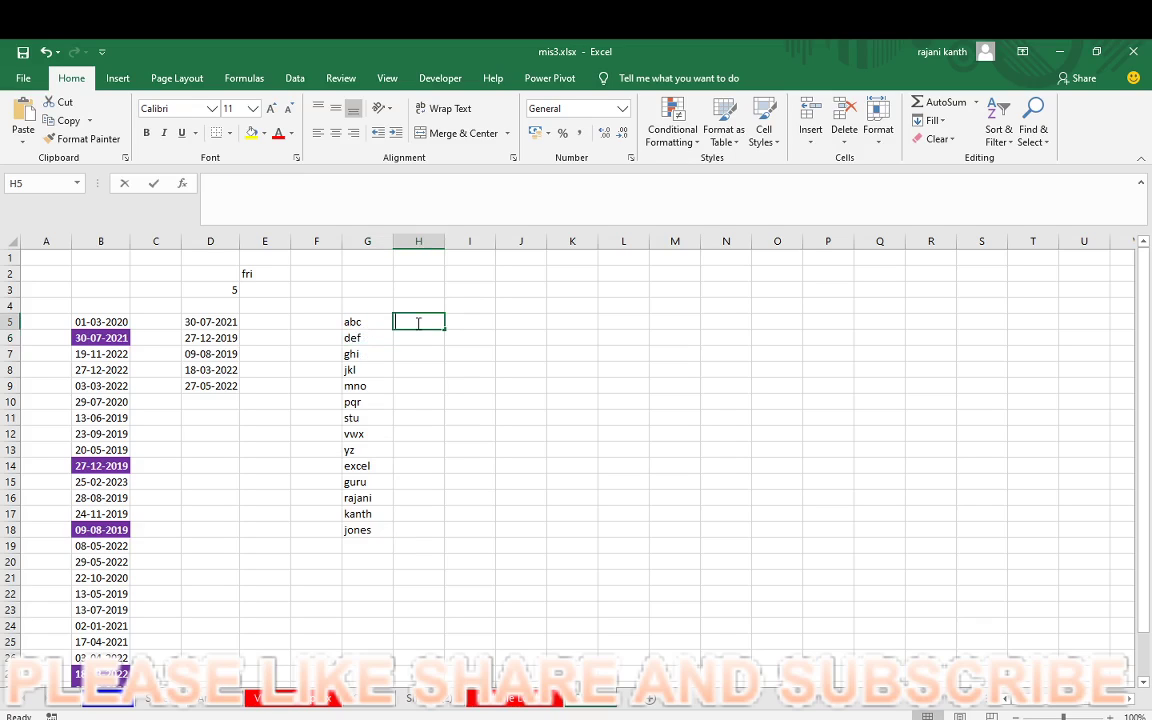
{"action": "type", "text": "=len("}
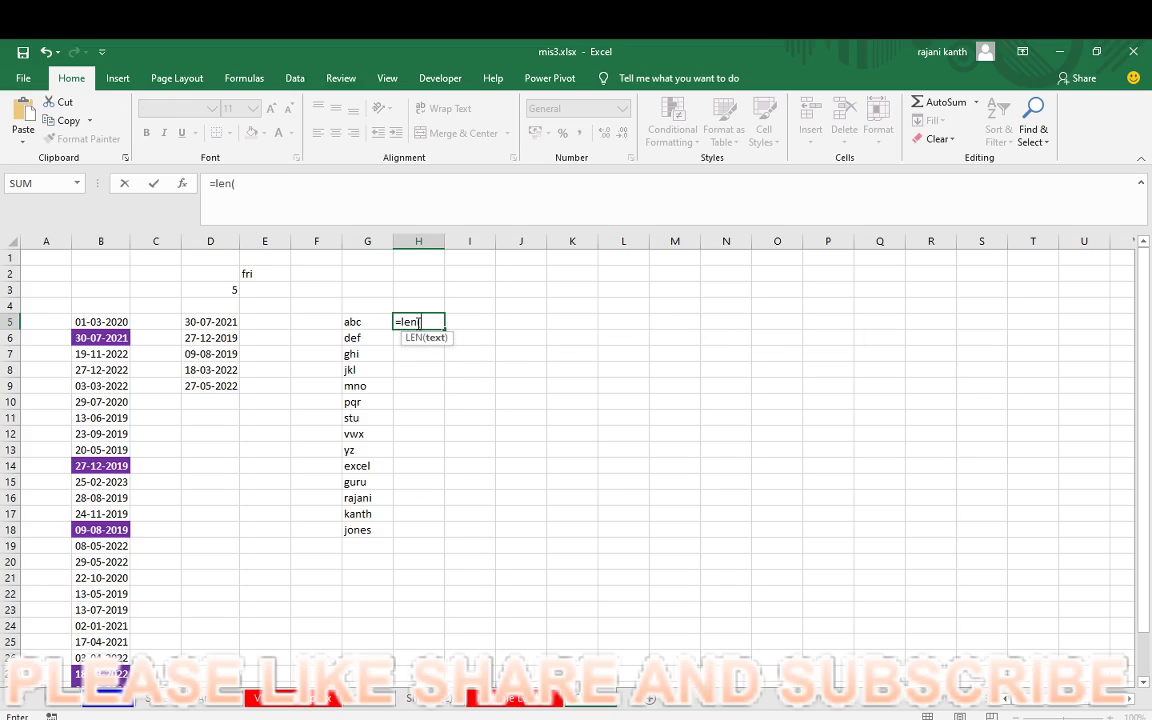
{"action": "key", "text": "Left"}
{"action": "key", "text": "ctrl+shift+Down"}
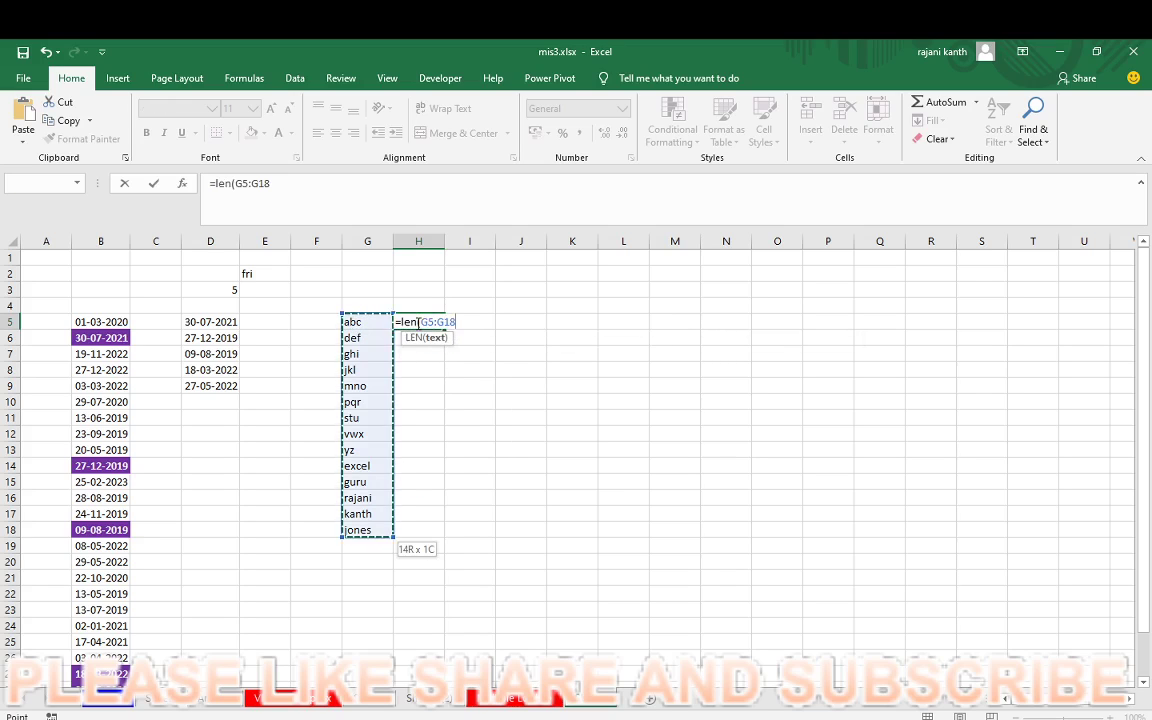
{"action": "key", "text": "Up"}
{"action": "key", "text": "Down"}
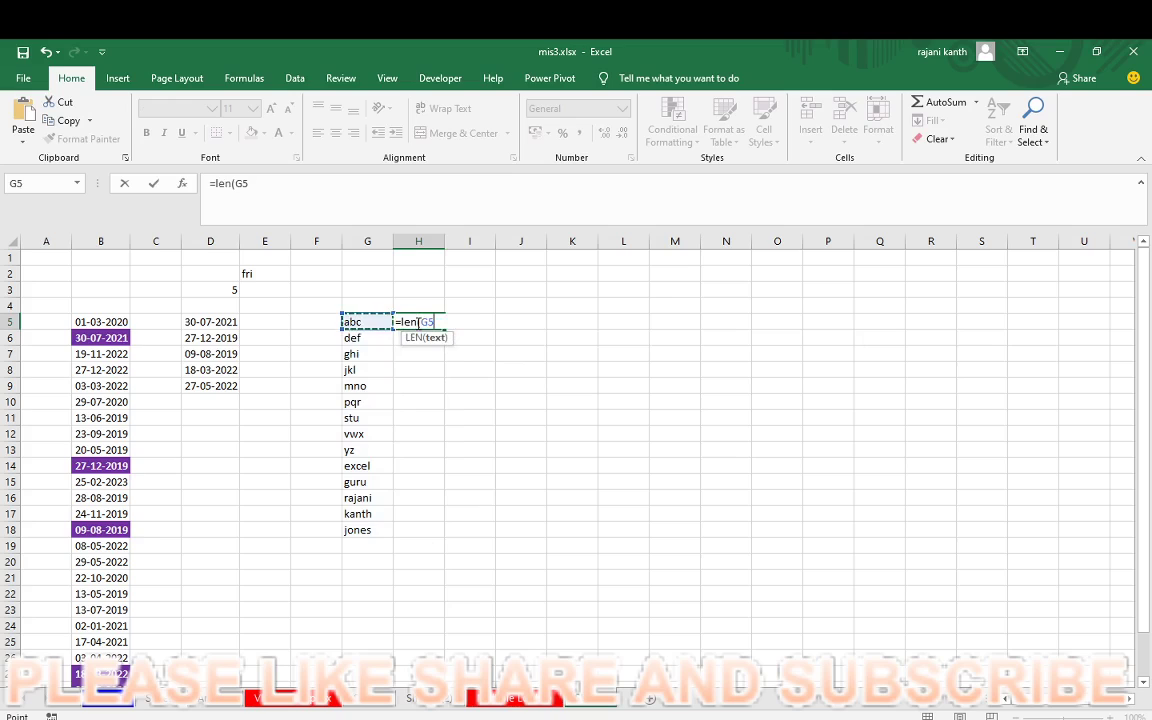
{"action": "type", "text": ")"}
{"action": "key", "text": "ctrl+Return"}
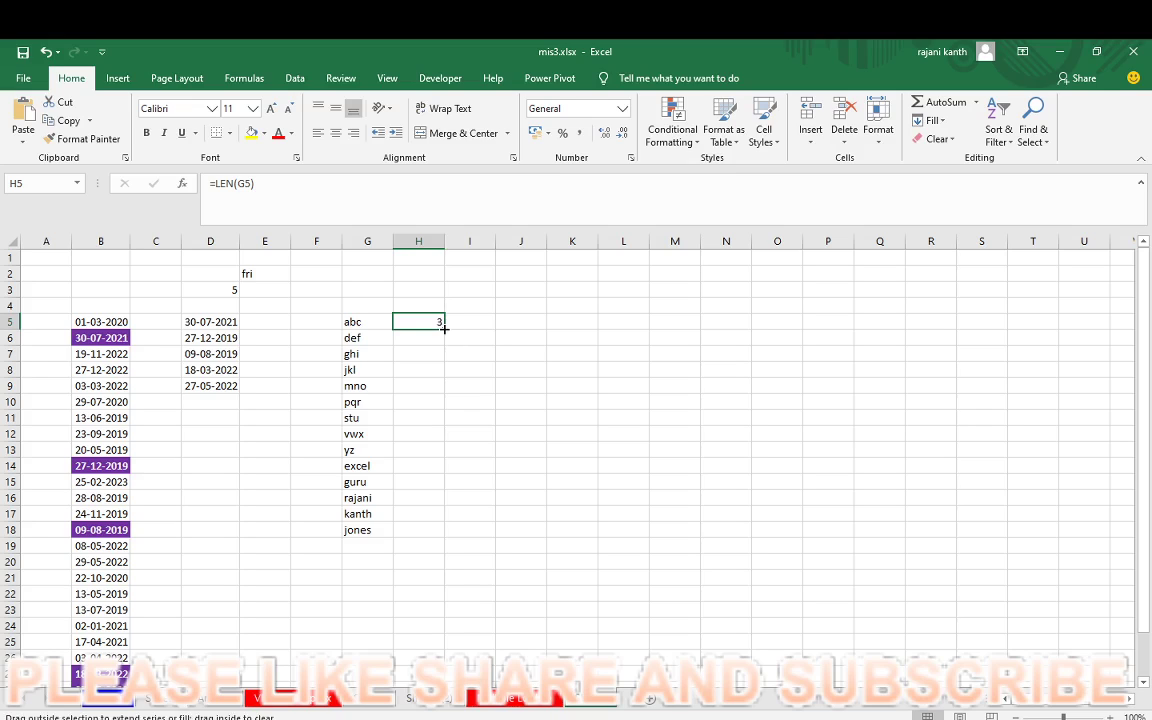
{"action": "double_click", "coordinate": [444, 328]}
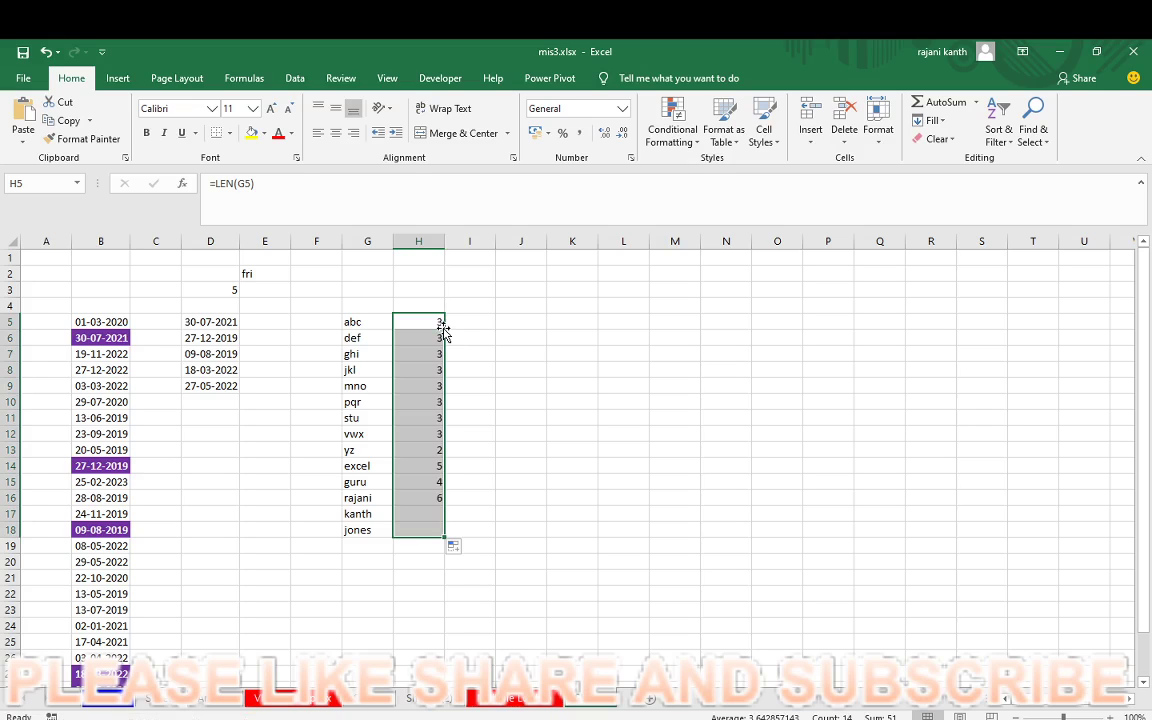
Step: AutoSum H5:H18 into H19 for a total of 51, then check the selection's sum
{"action": "left_click", "coordinate": [412, 546]}
{"action": "key", "text": "alt+equal"}
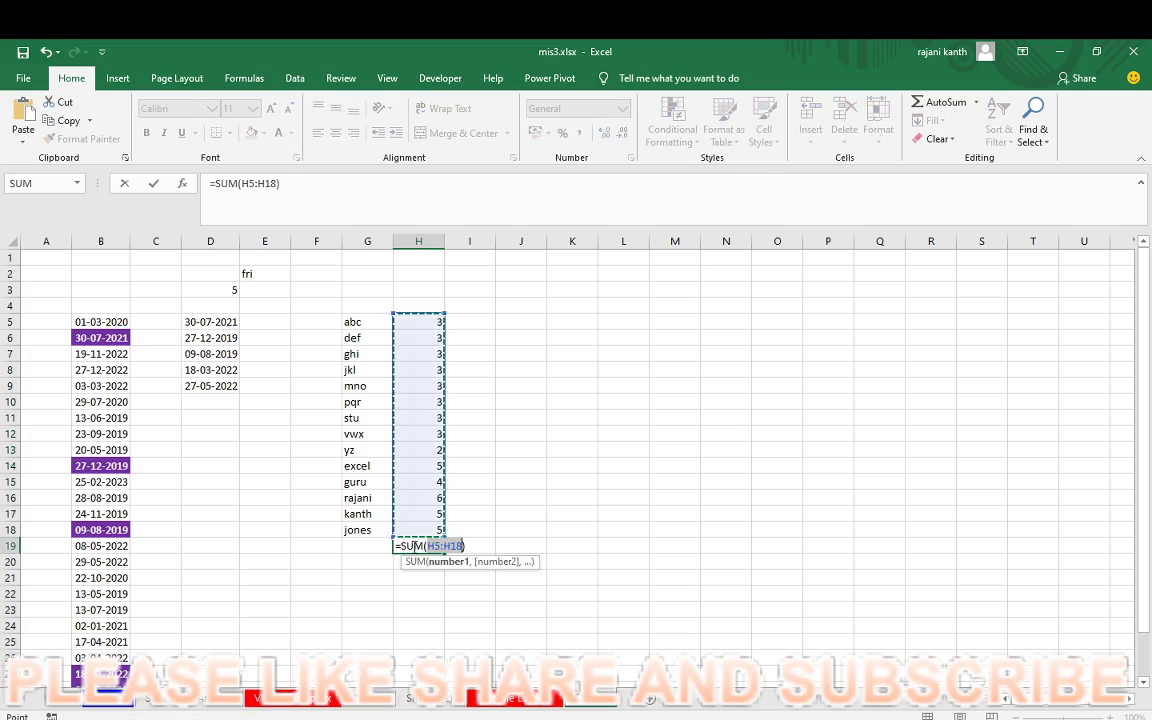
{"action": "key", "text": "Return"}
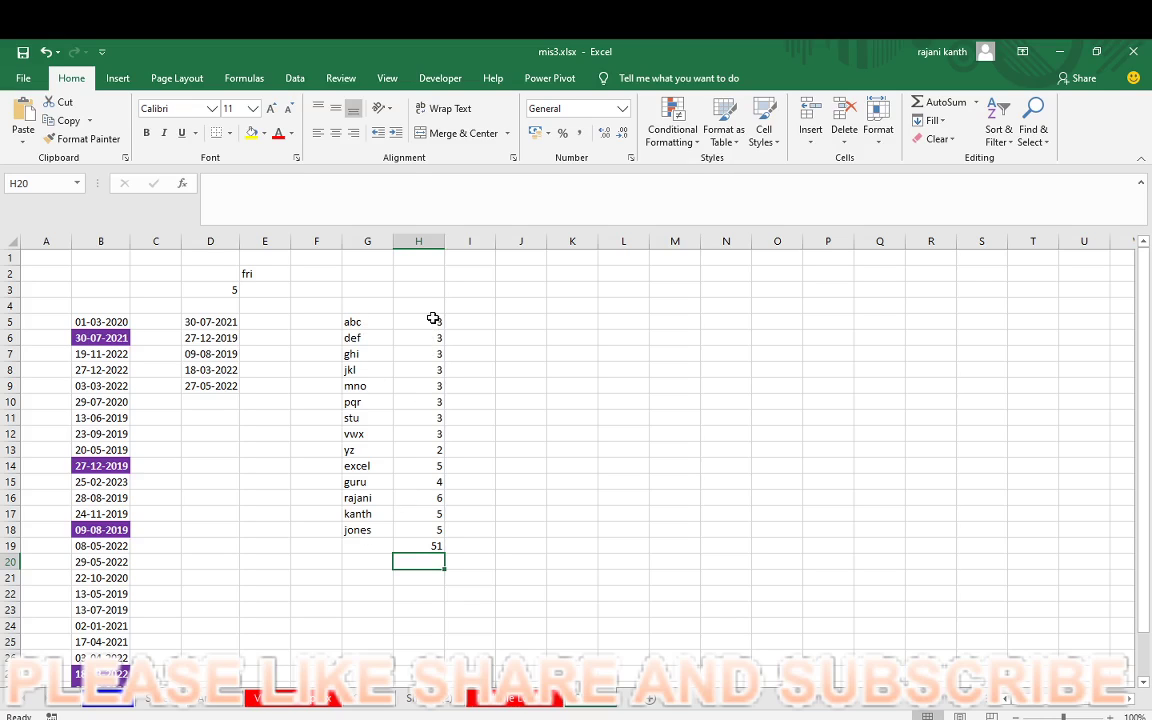
{"action": "left_click_drag", "start_coordinate": [434, 322], "coordinate": [428, 540]}
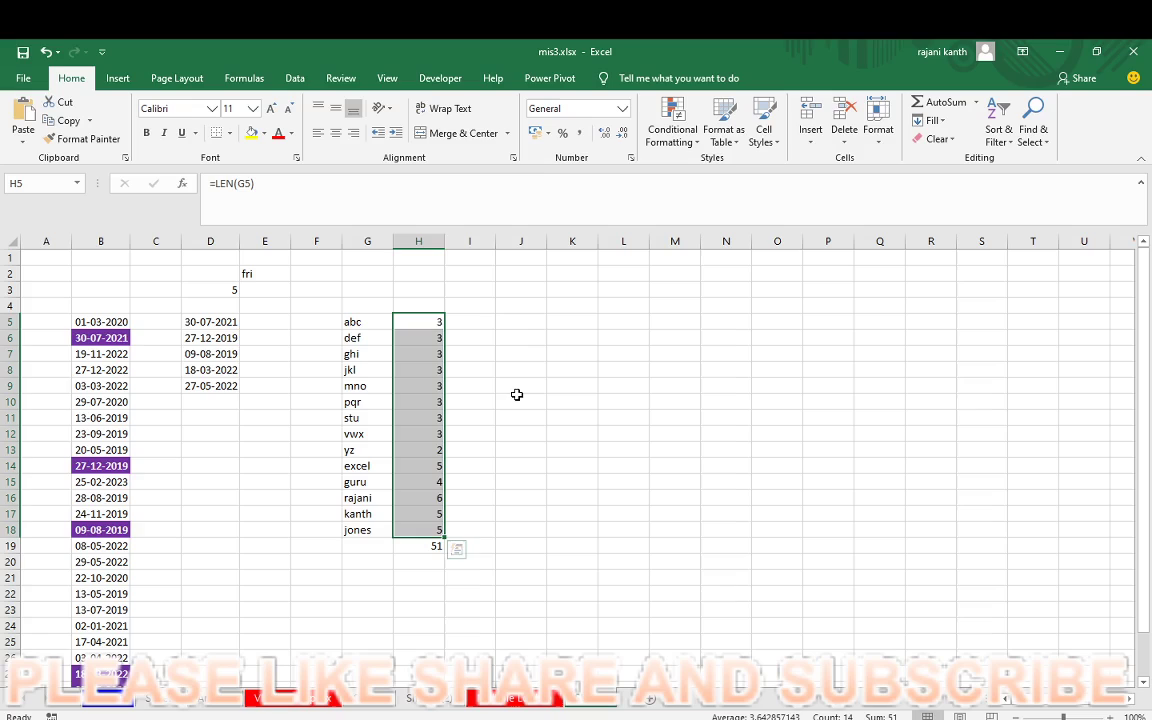
{"action": "left_click", "coordinate": [520, 322]}
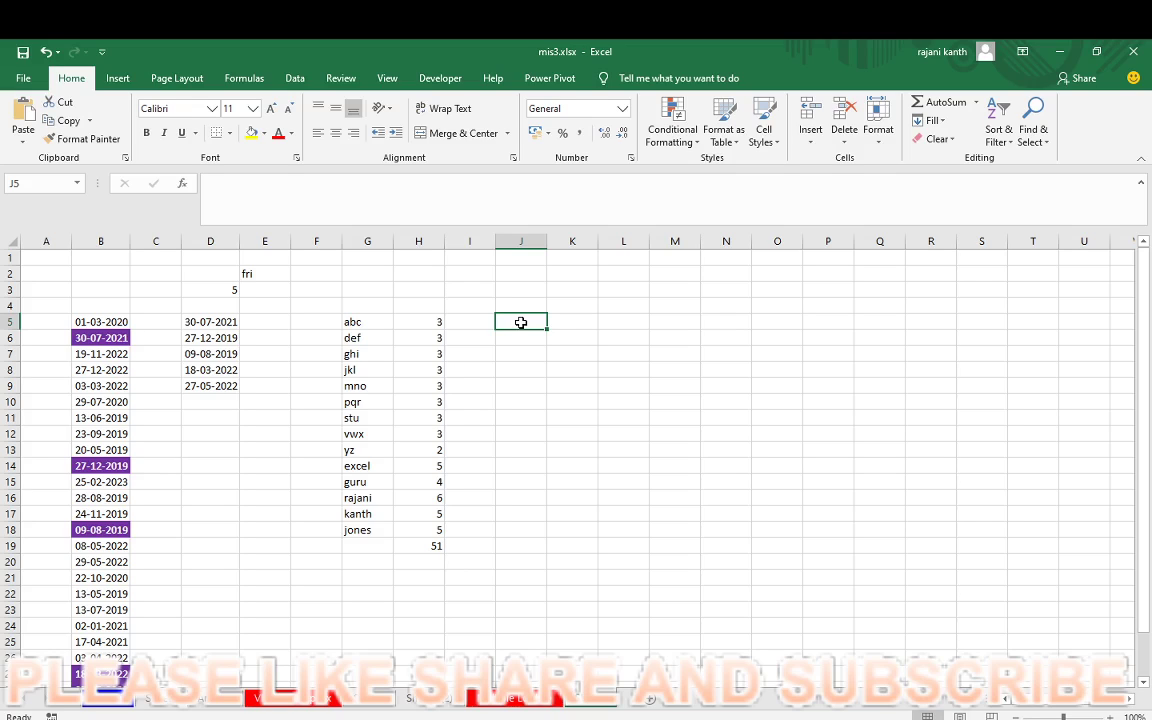
Step: Build =SUMPRODUCT(LEN(G5:G18)) in J5, returning 51, and compare it with H19
{"action": "type", "text": "=len"}
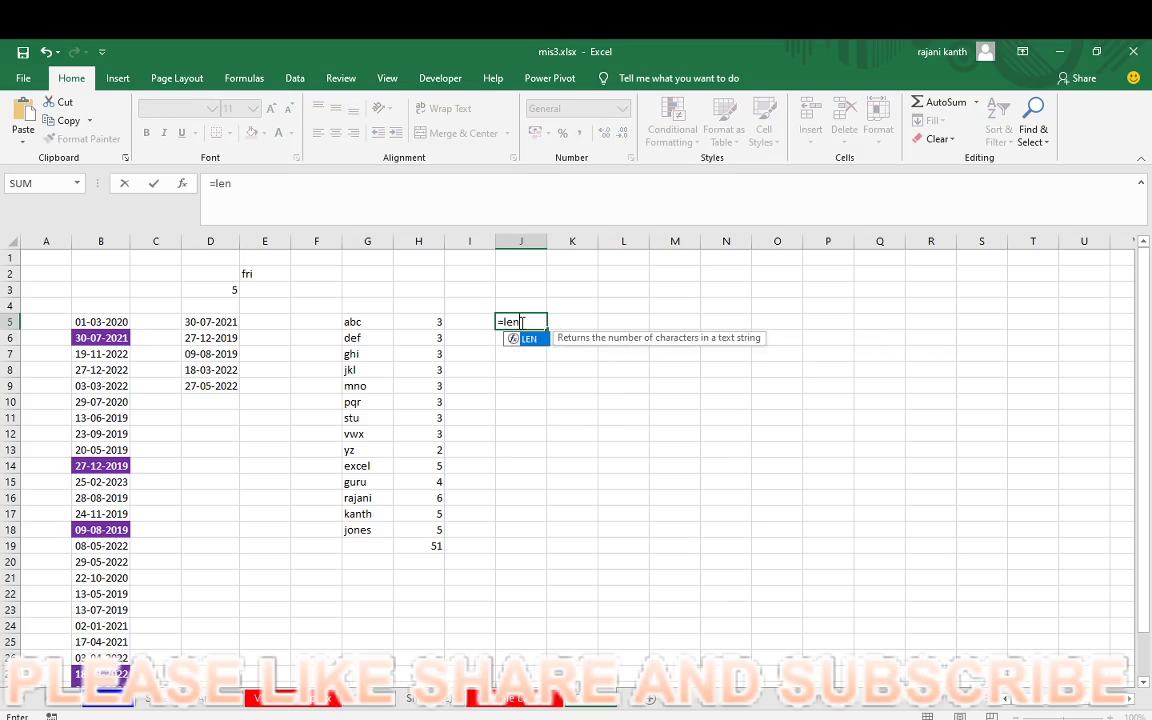
{"action": "type", "text": "("}
{"action": "key", "text": "Left"}
{"action": "key", "text": "Left"}
{"action": "key", "text": "Left"}
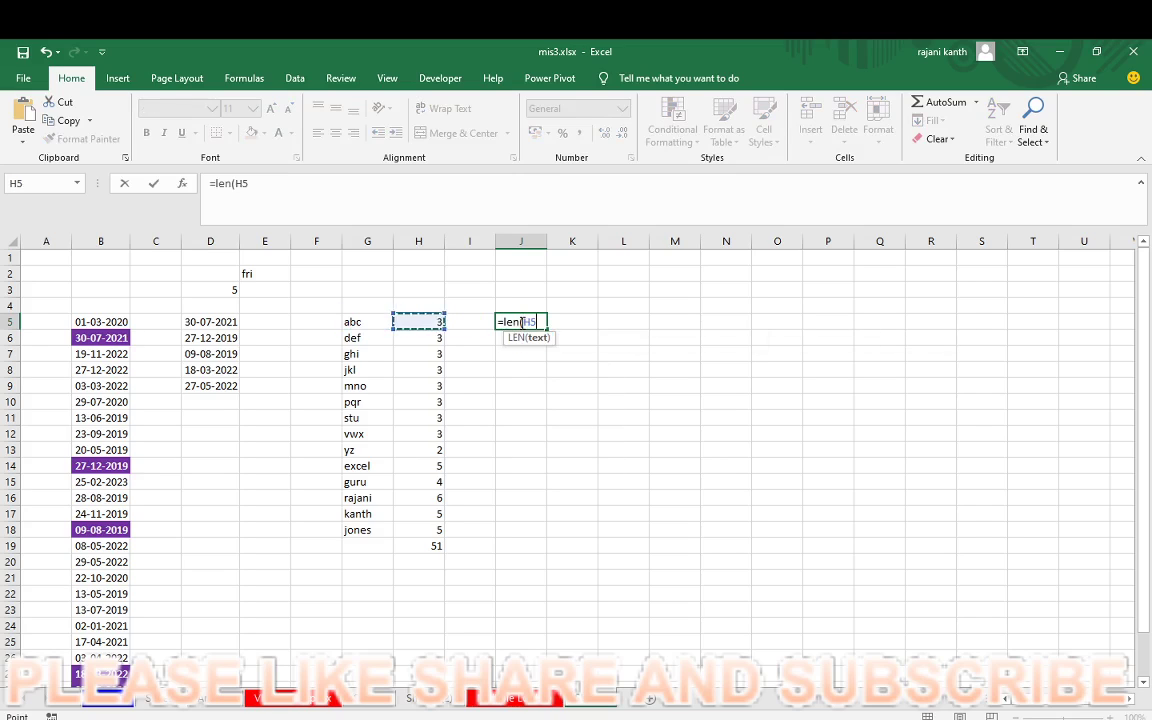
{"action": "key", "text": "ctrl+shift+Down"}
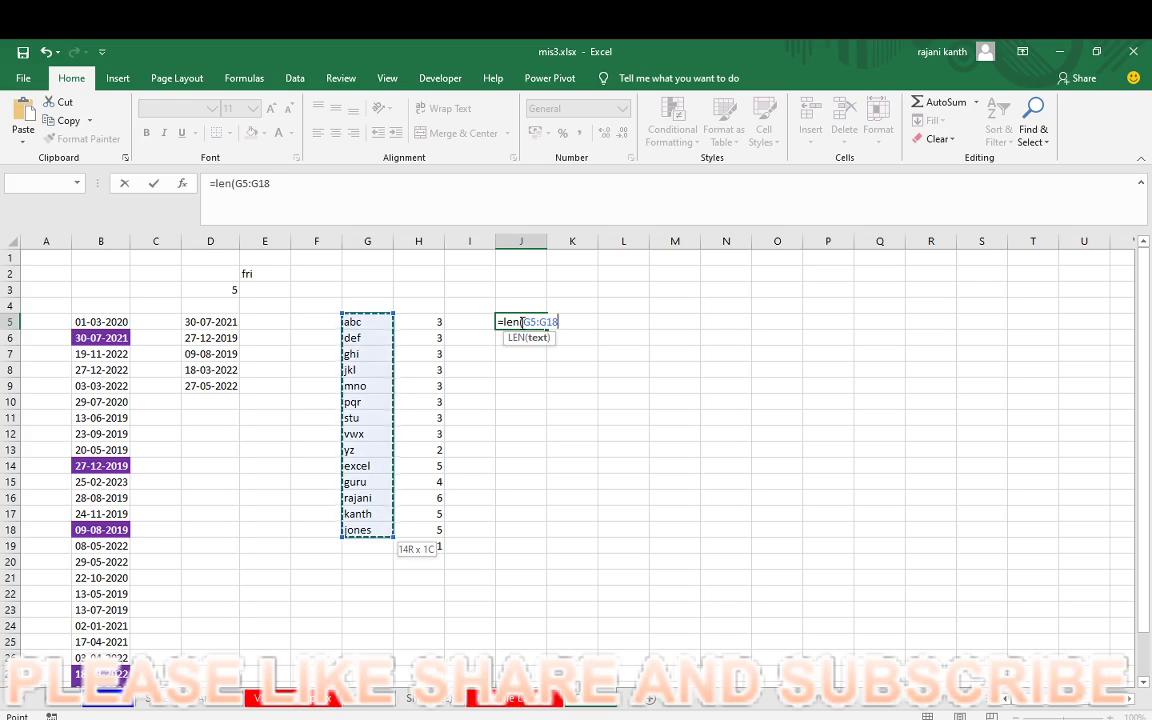
{"action": "type", "text": ")"}
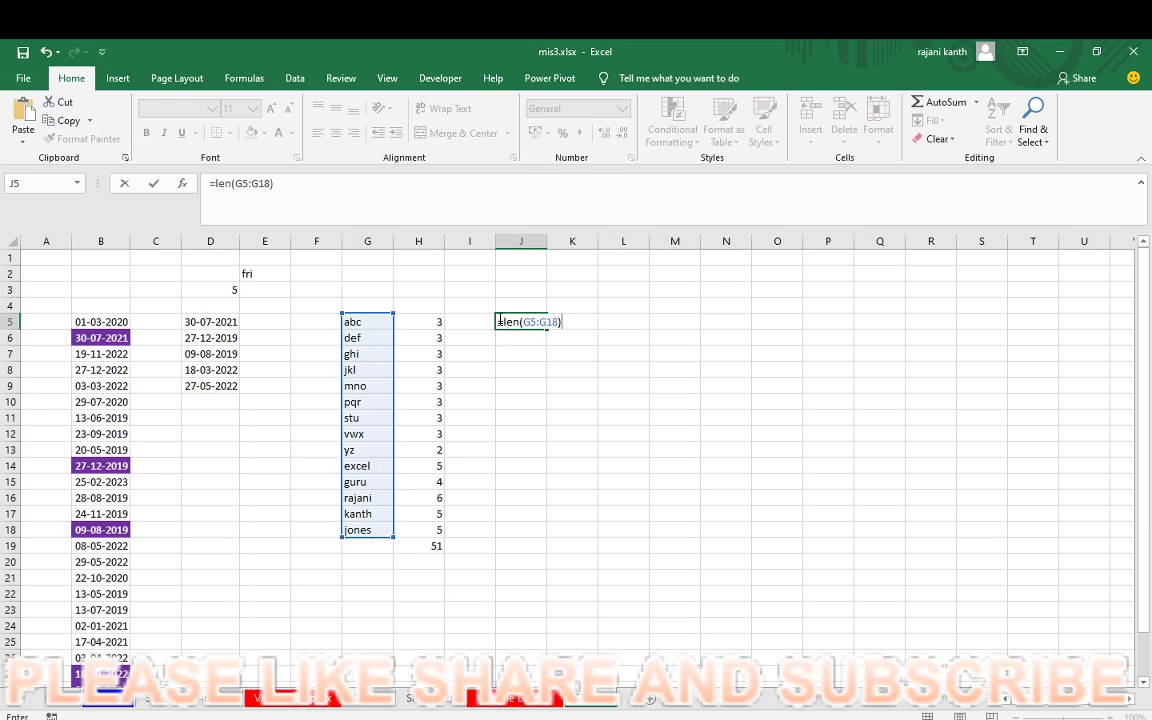
{"action": "left_click", "coordinate": [502, 322]}
{"action": "type", "text": "sumproduct"}
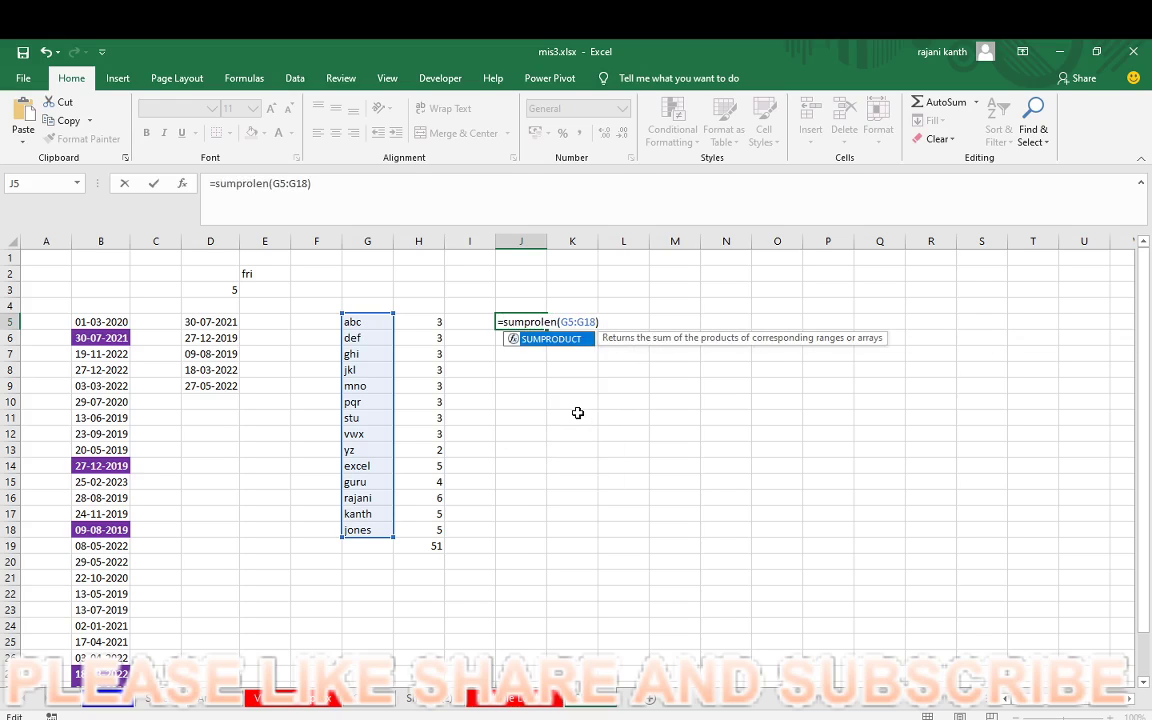
{"action": "key", "text": "Tab"}
{"action": "key", "text": "End"}
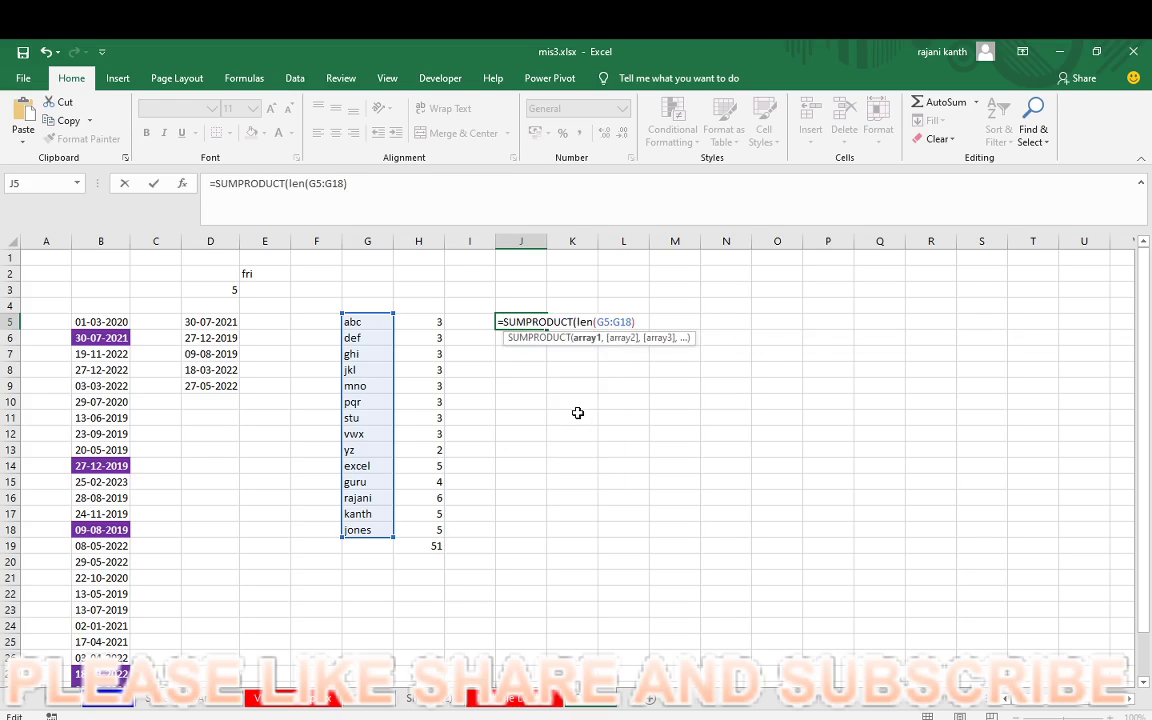
{"action": "type", "text": ")"}
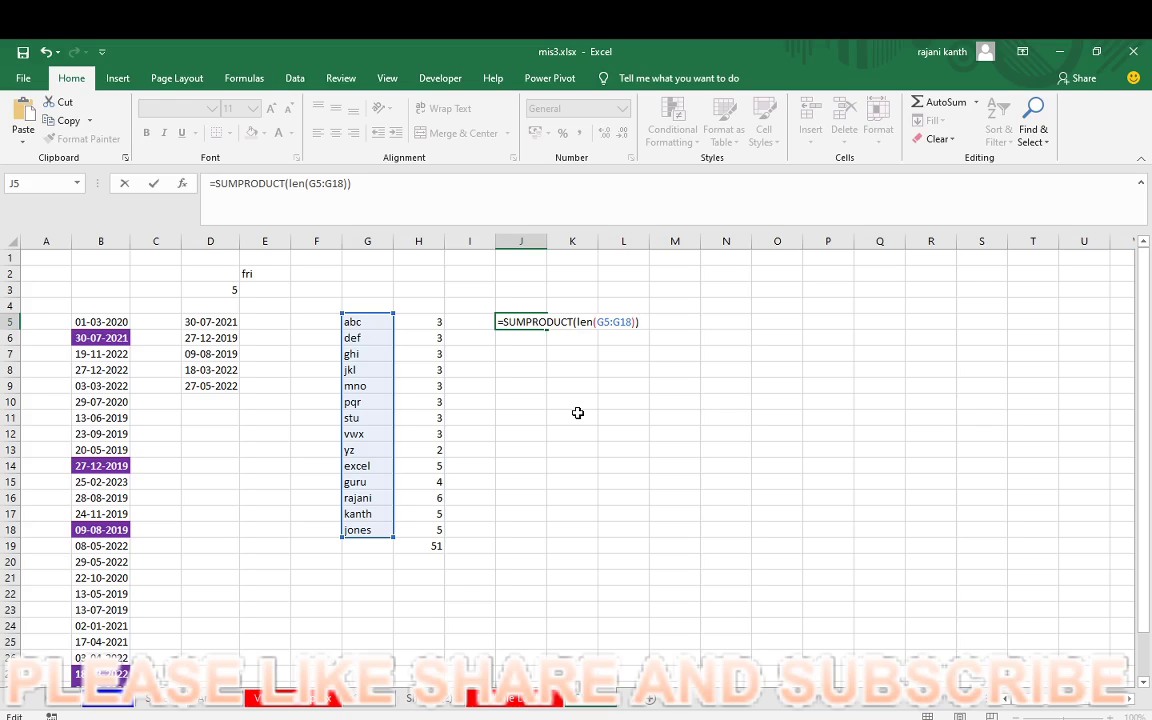
{"action": "key", "text": "ctrl+Return"}
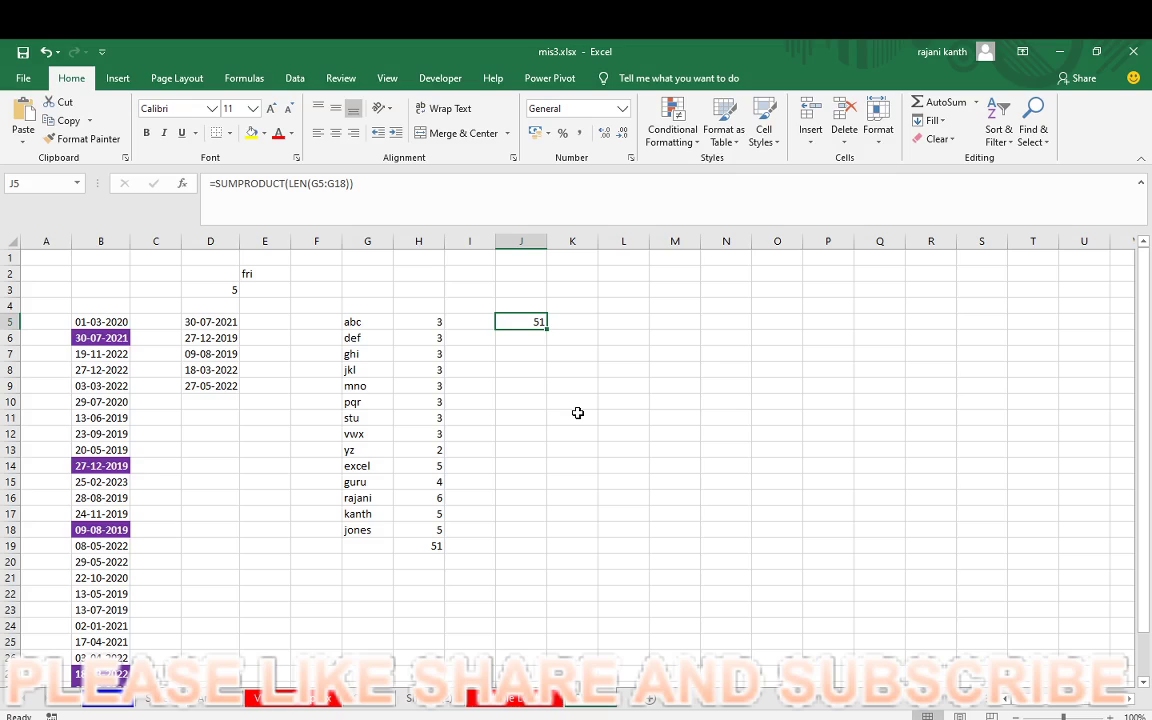
{"action": "left_click", "coordinate": [429, 547]}
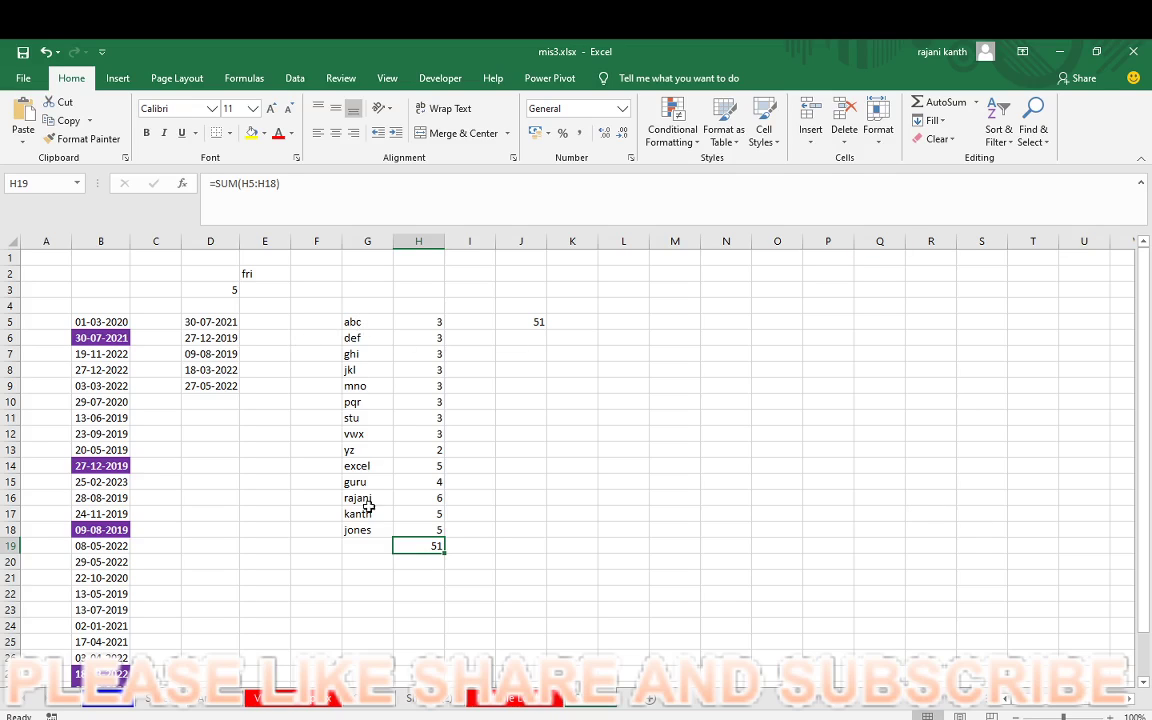
{"action": "left_click", "coordinate": [537, 339]}
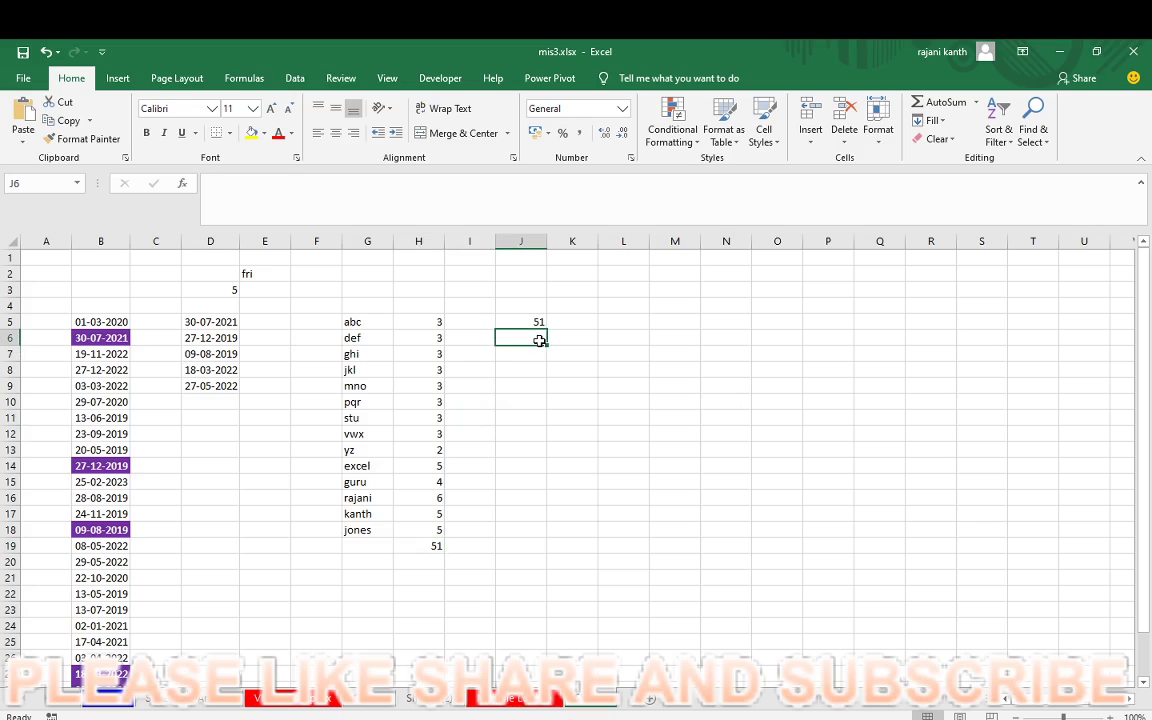
Step: Enter =COUNTA(G5:G18) in J6, returning 14, and select the list to verify
{"action": "type", "text": "=counta"}
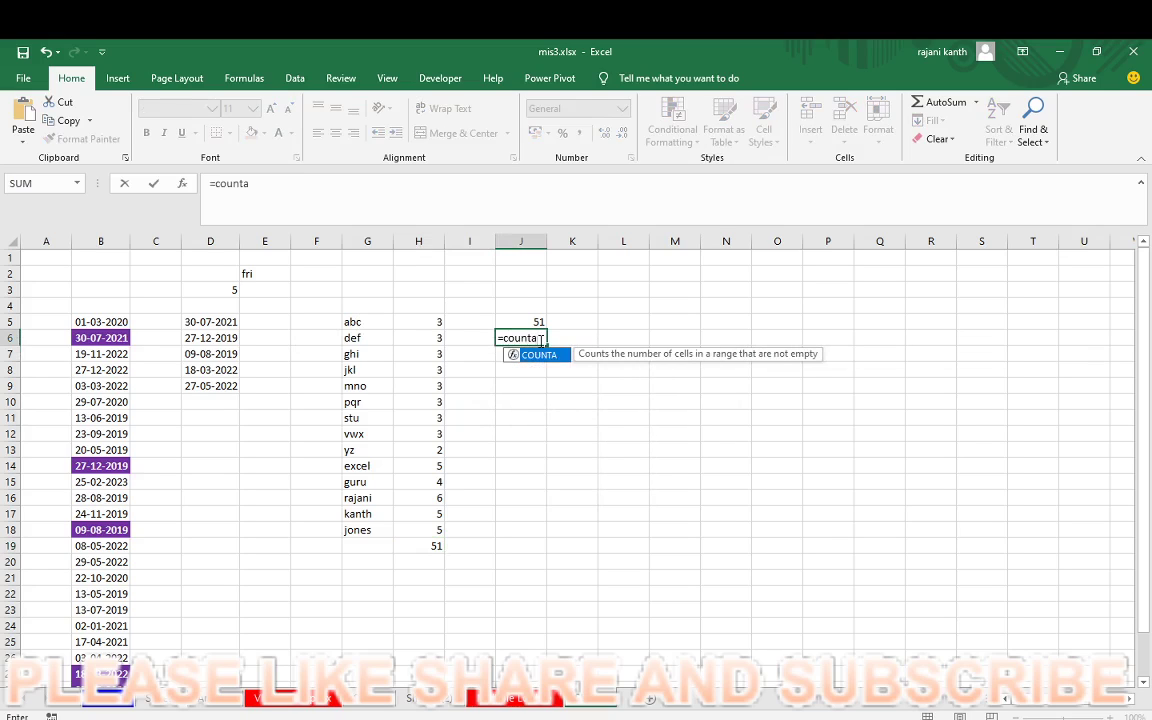
{"action": "type", "text": "("}
{"action": "key", "text": "Left"}
{"action": "key", "text": "Left"}
{"action": "key", "text": "Left"}
{"action": "key", "text": "Up"}
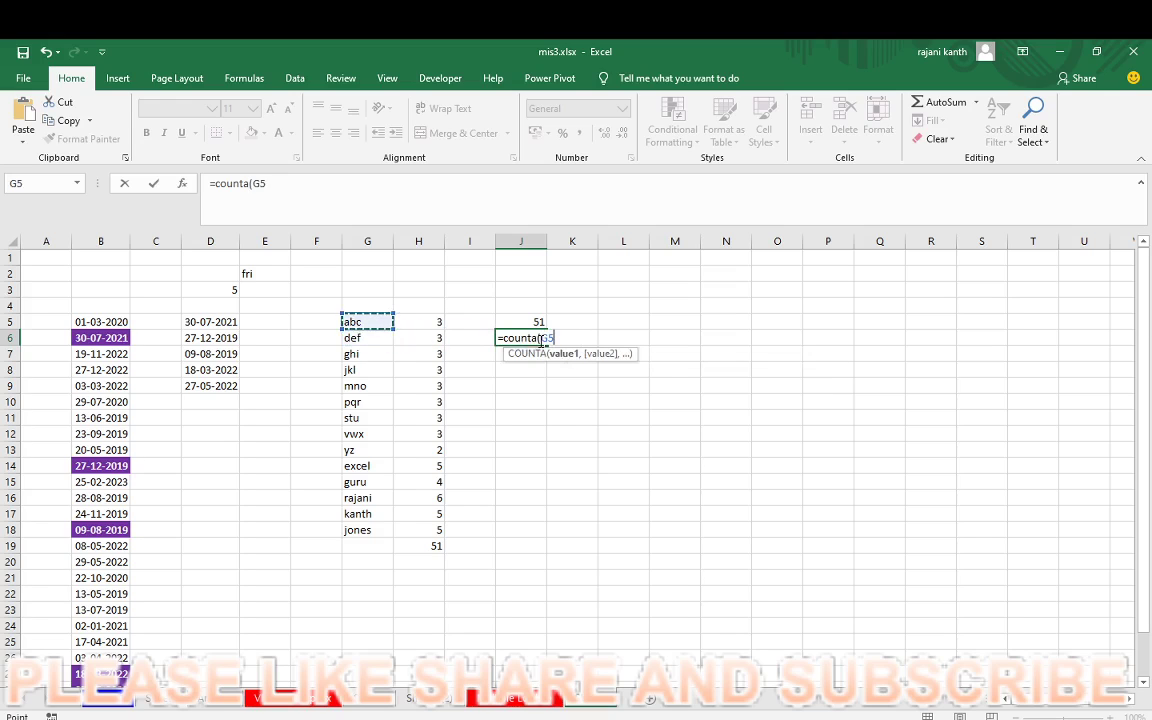
{"action": "key", "text": "ctrl+shift+Down"}
{"action": "type", "text": ")"}
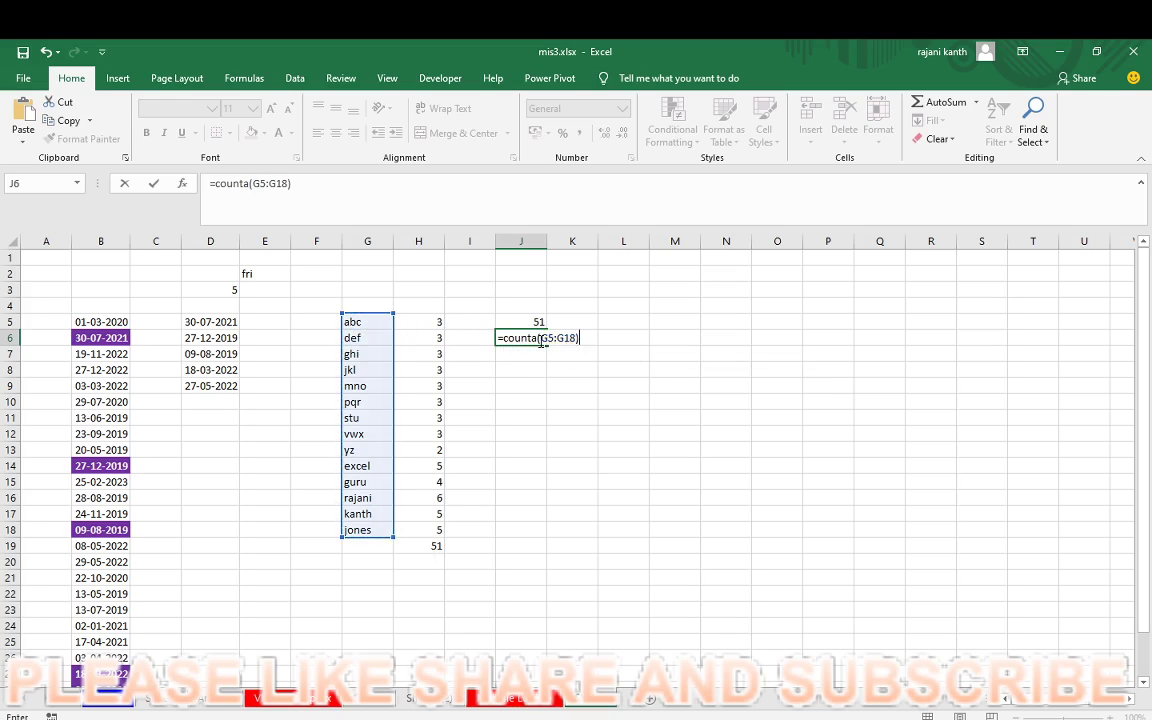
{"action": "key", "text": "Return"}
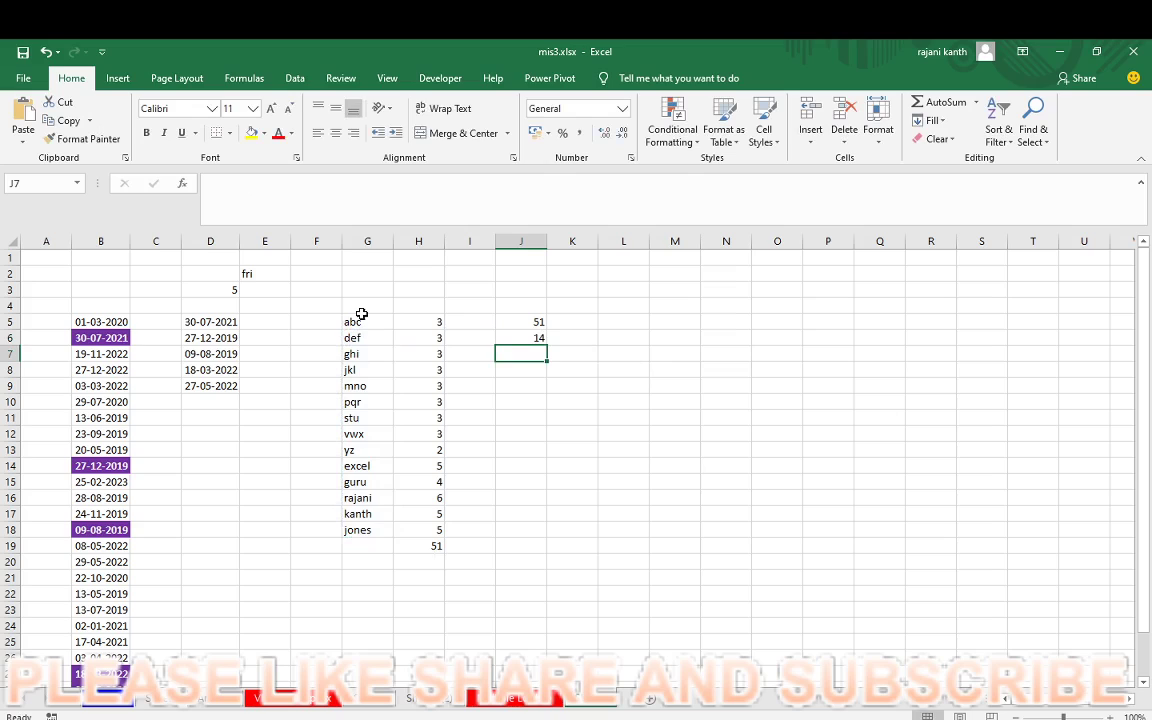
{"action": "left_click_drag", "start_coordinate": [362, 322], "coordinate": [383, 532]}
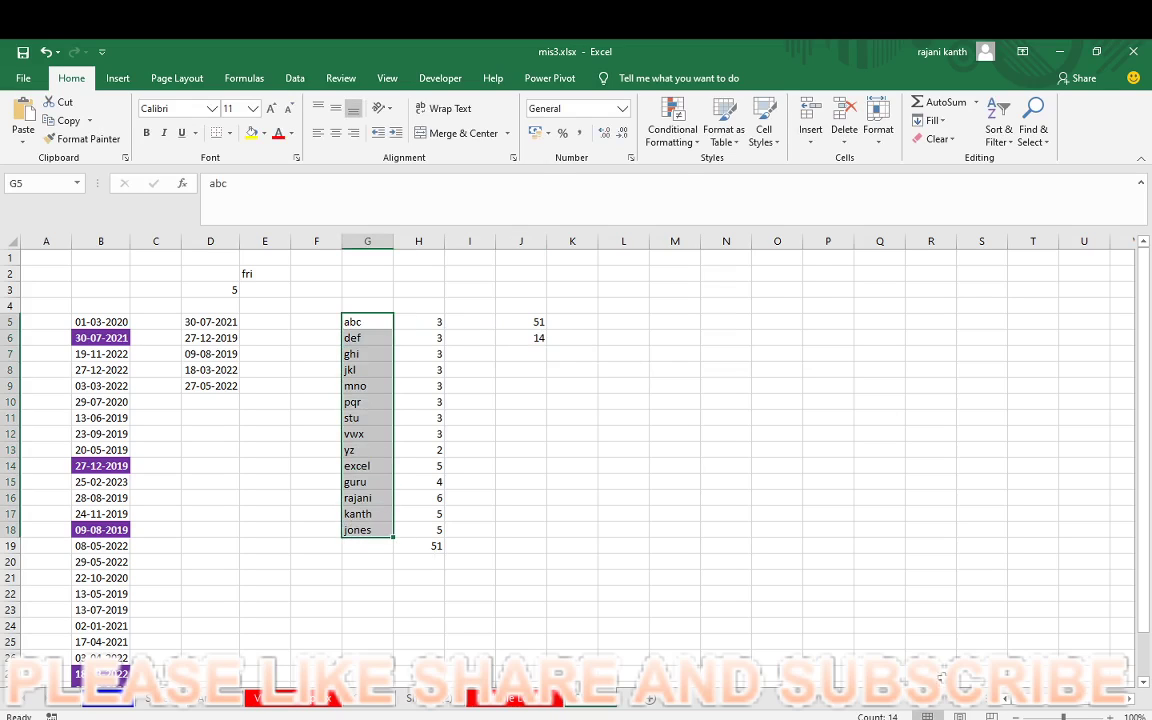
Step: Start a SUMPRODUCT formula in K5, then cancel and clear the faulty attempt
{"action": "left_click", "coordinate": [582, 321]}
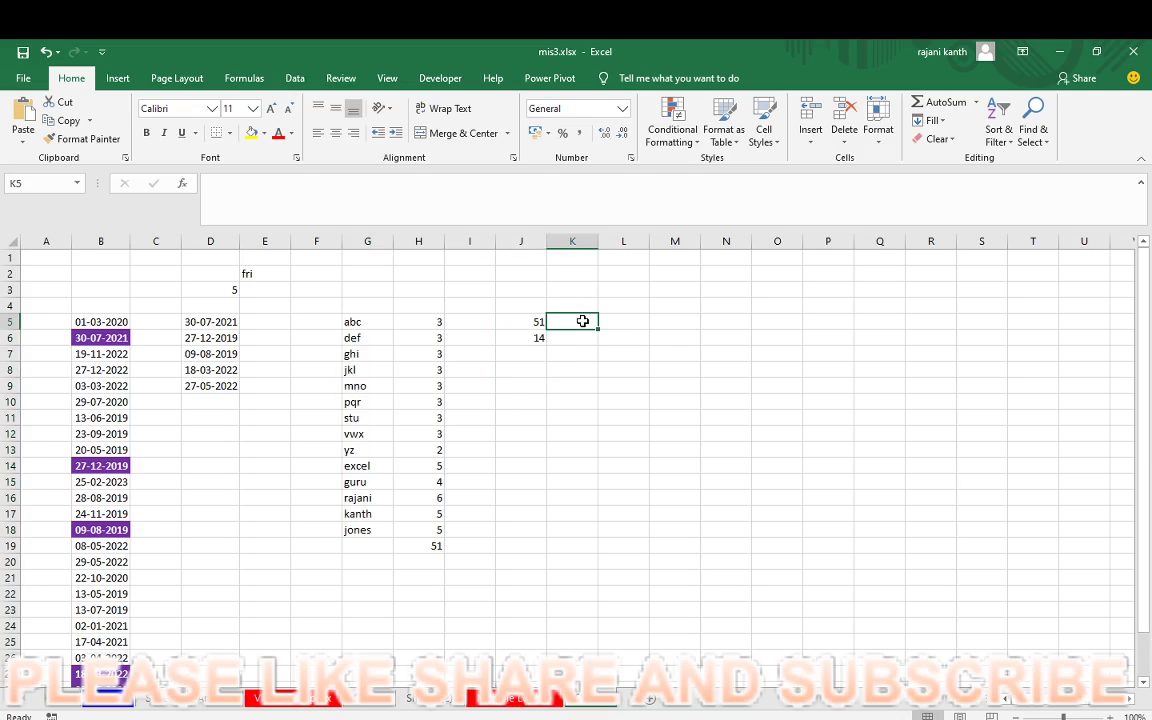
{"action": "type", "text": "=sumpr"}
{"action": "key", "text": "Tab"}
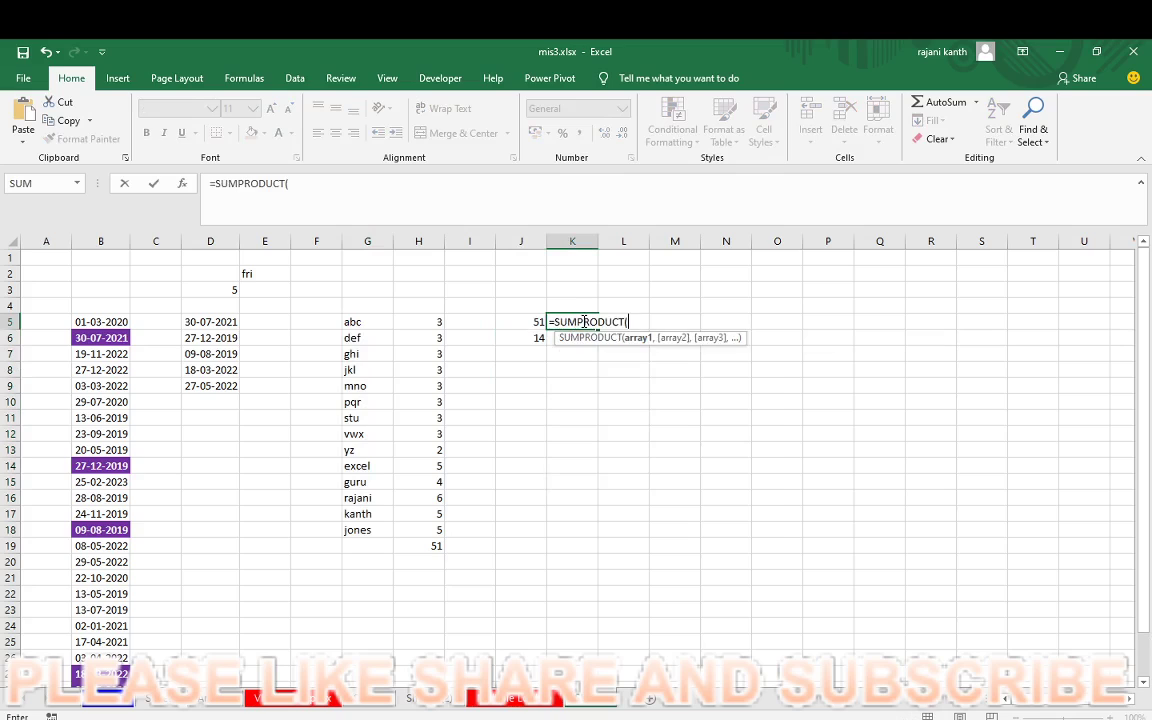
{"action": "key", "text": "Left"}
{"action": "key", "text": "Left"}
{"action": "key", "text": "Left"}
{"action": "key", "text": "Left"}
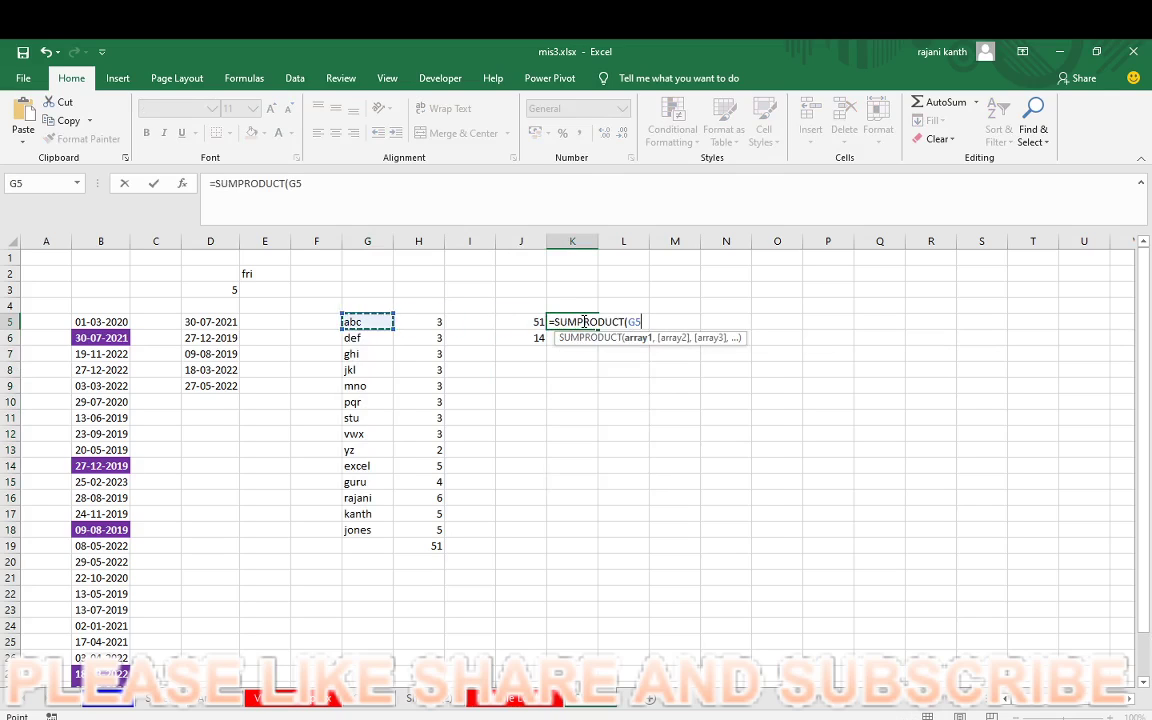
{"action": "key", "text": "Right"}
{"action": "key", "text": "Right"}
{"action": "key", "text": "Right"}
{"action": "key", "text": "Escape"}
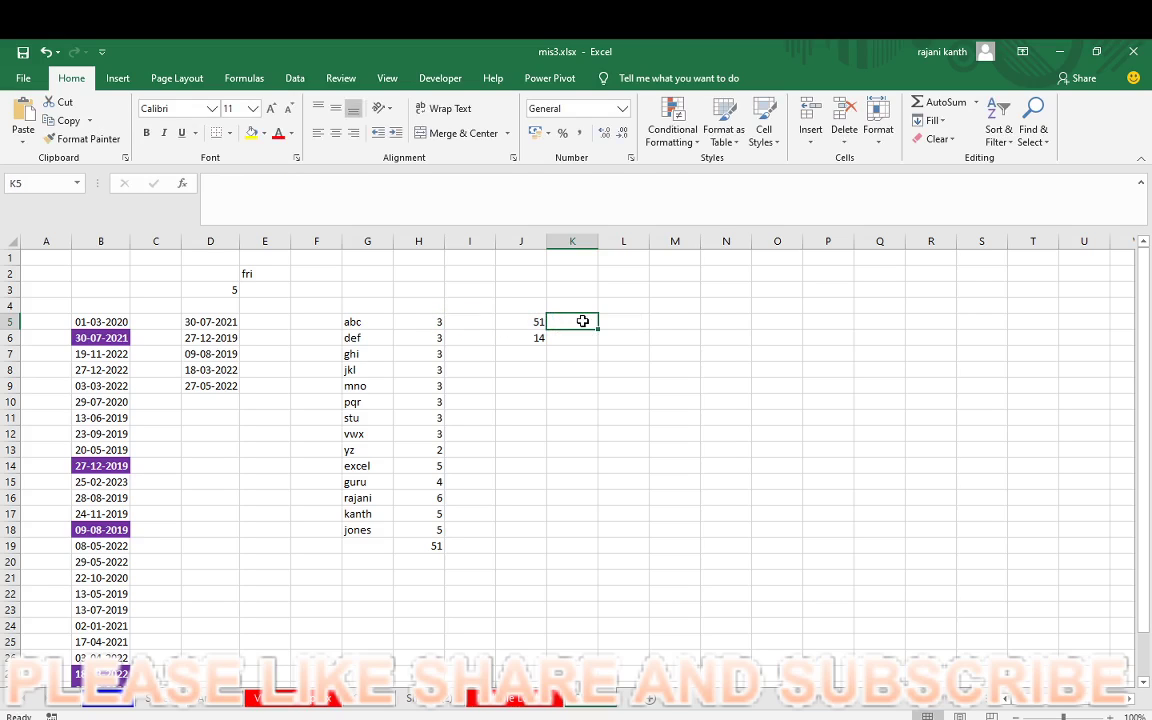
{"action": "type", "text": "sumpr"}
{"action": "key", "text": "BackSpace"}
{"action": "key", "text": "BackSpace"}
{"action": "key", "text": "BackSpace"}
{"action": "key", "text": "BackSpace"}
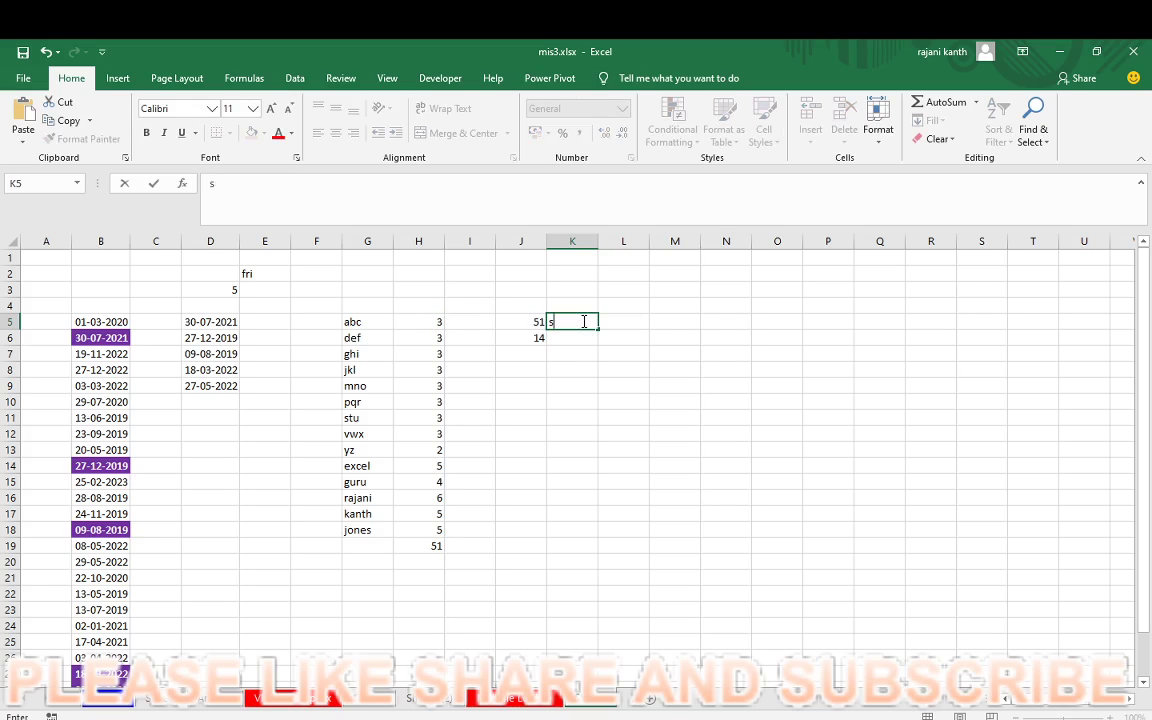
{"action": "key", "text": "BackSpace"}
Step: Enter =SUMPRODUCT(LEN(G5:G18)) in K5, also returning 51
{"action": "type", "text": "=sump"}
{"action": "key", "text": "Tab"}
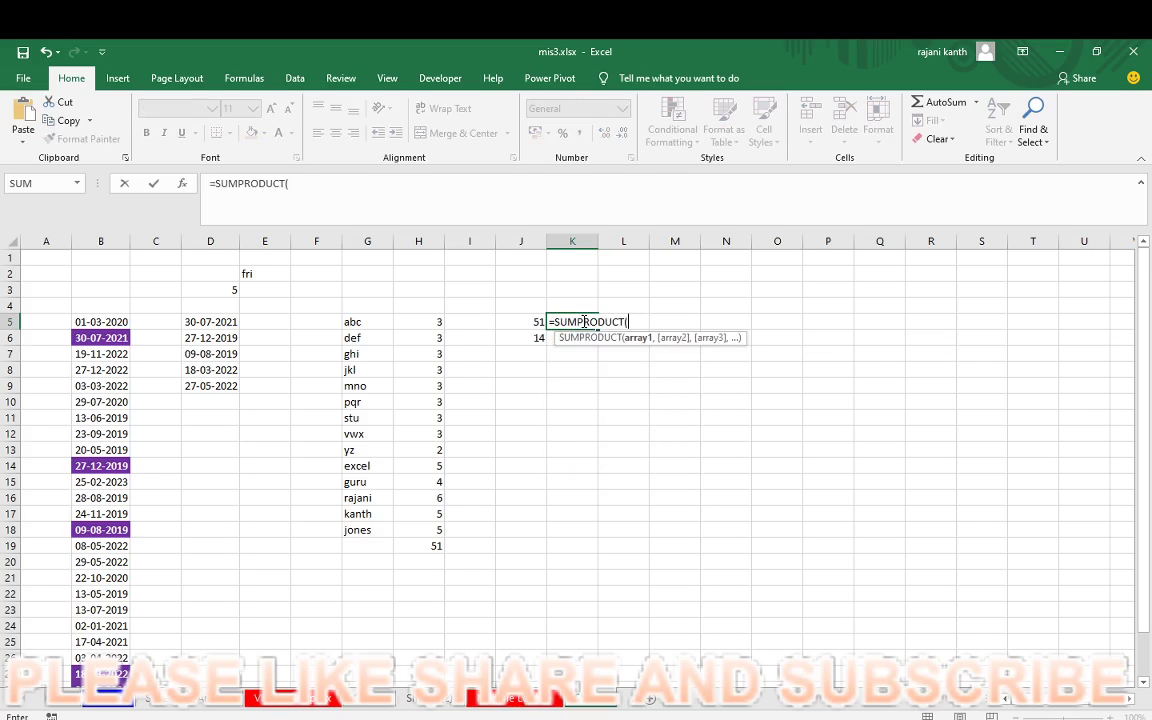
{"action": "type", "text": "len"}
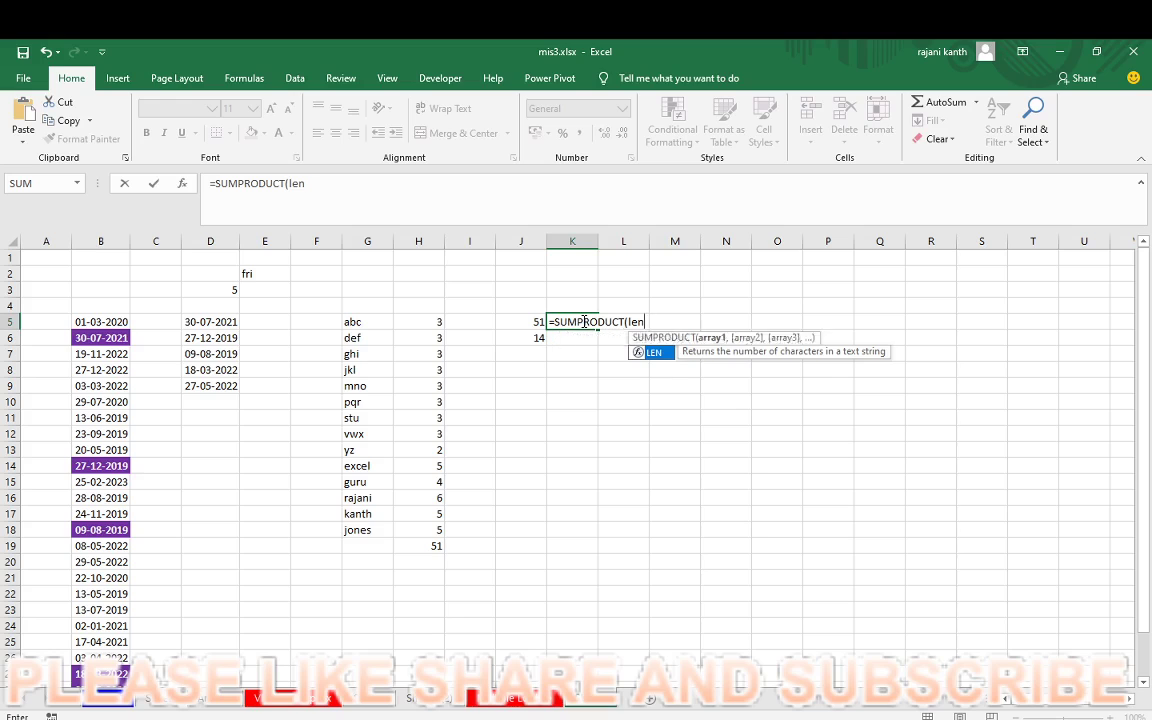
{"action": "type", "text": "("}
{"action": "key", "text": "Left"}
{"action": "key", "text": "Left"}
{"action": "key", "text": "Left"}
{"action": "key", "text": "Left"}
{"action": "key", "text": "ctrl+shift+Down"}
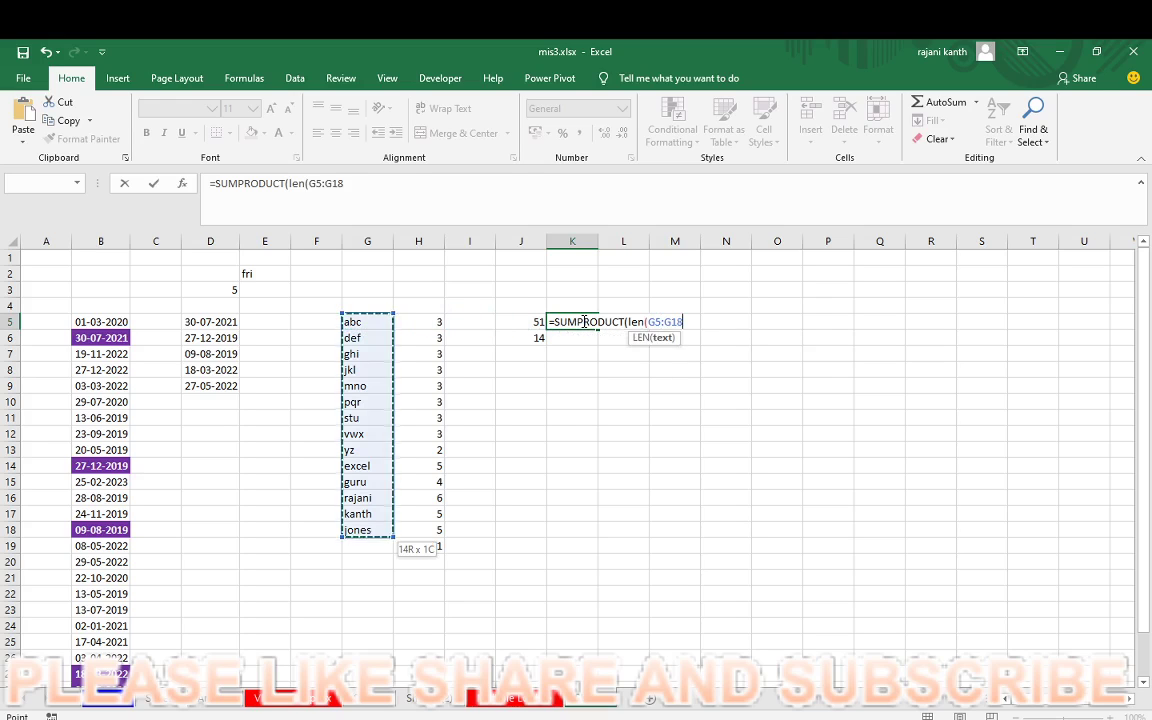
{"action": "type", "text": "))"}
{"action": "key", "text": "ctrl+Return"}
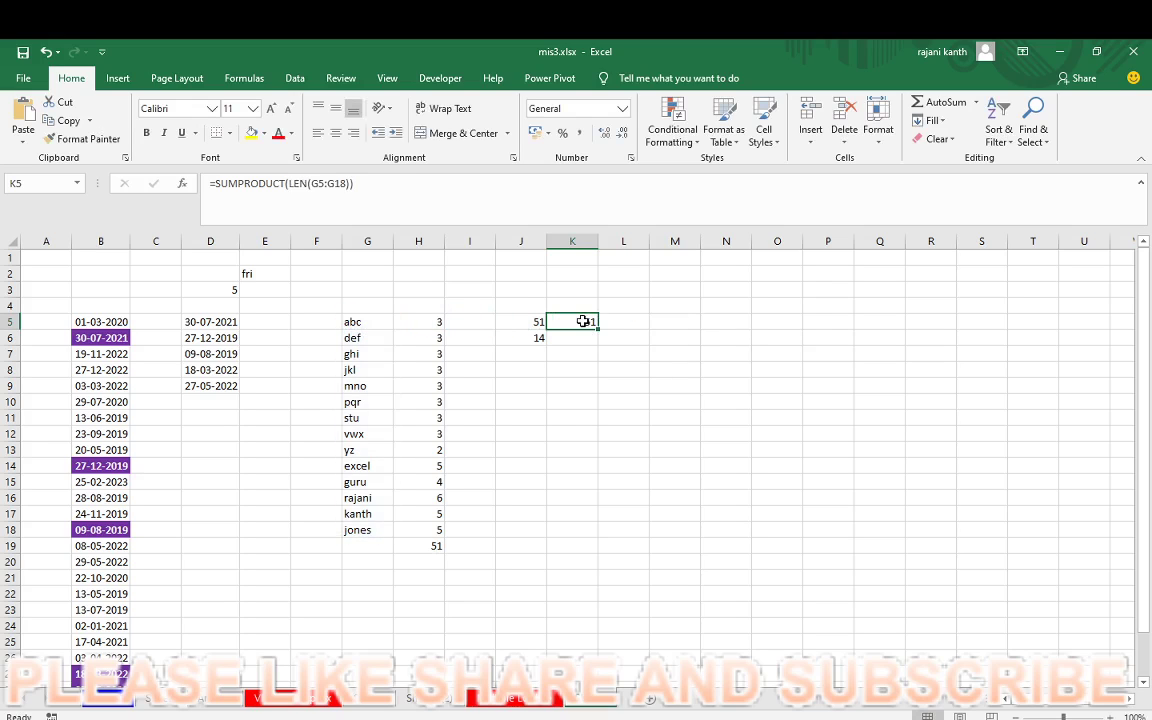
{"action": "left_click", "coordinate": [755, 399]}
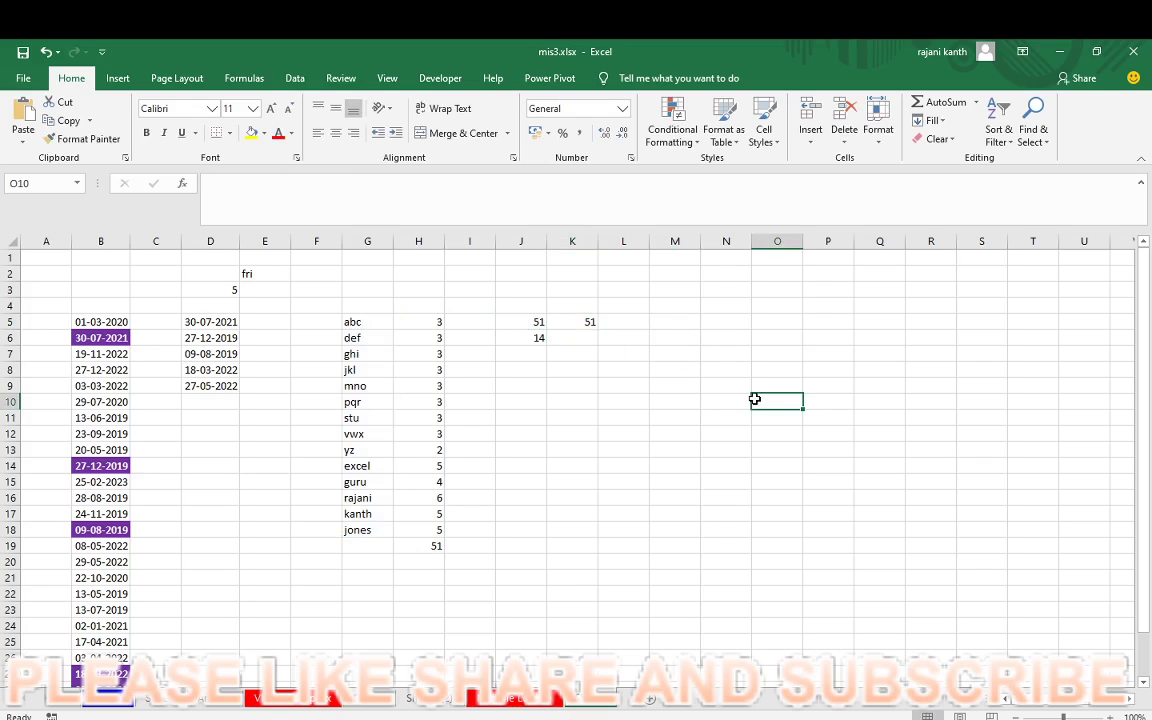